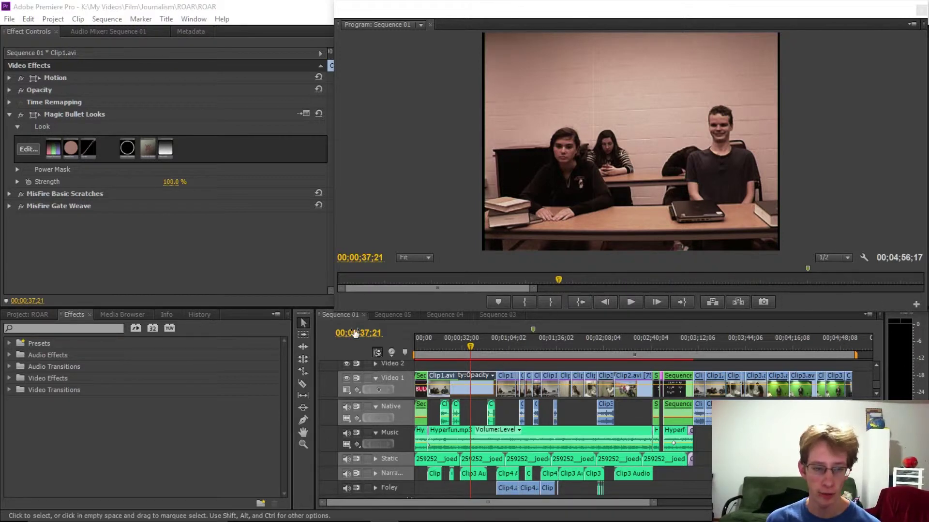
Disable the Magic Bullet Looks, MisFire Basic Scratches and MisFire Gate Weave effects on Clip1.avi.
left_click(21, 114)
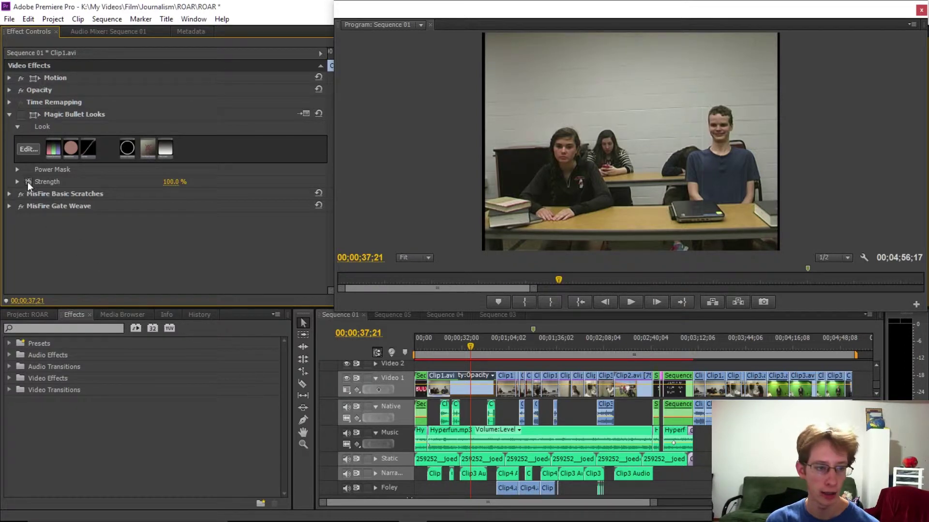
left_click(20, 193)
left_click(21, 205)
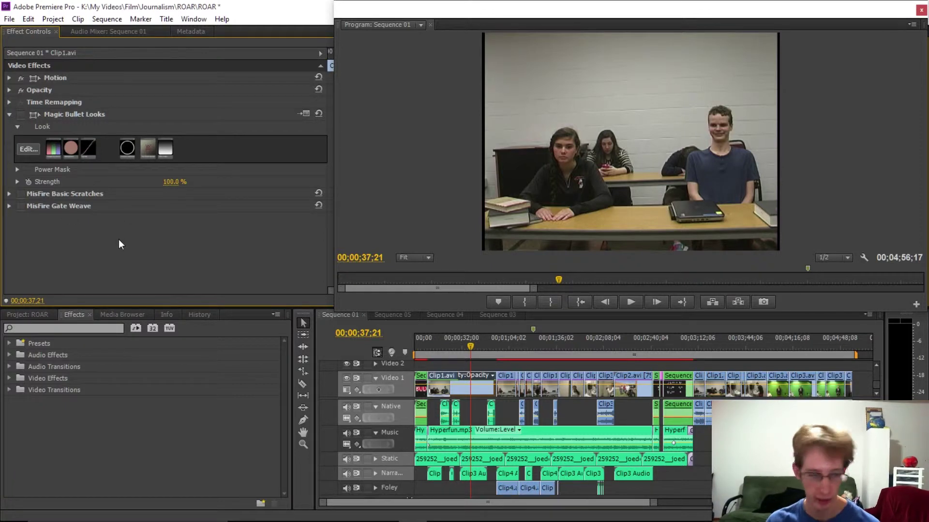
Open the clip's Magic Bullet Looks editor and turn off all six tools in the chain, from Ranged Saturation to Film Grain.
left_click(30, 149)
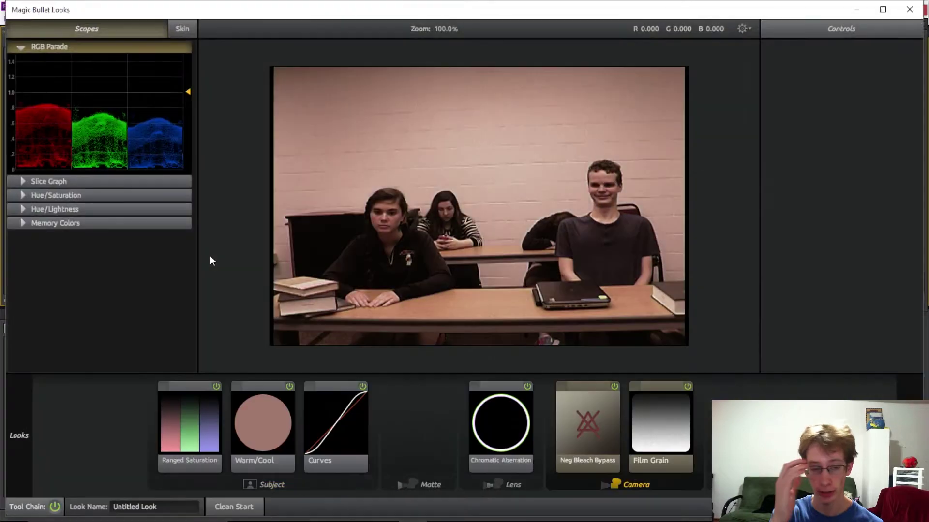
left_click(214, 385)
left_click(289, 386)
left_click(363, 385)
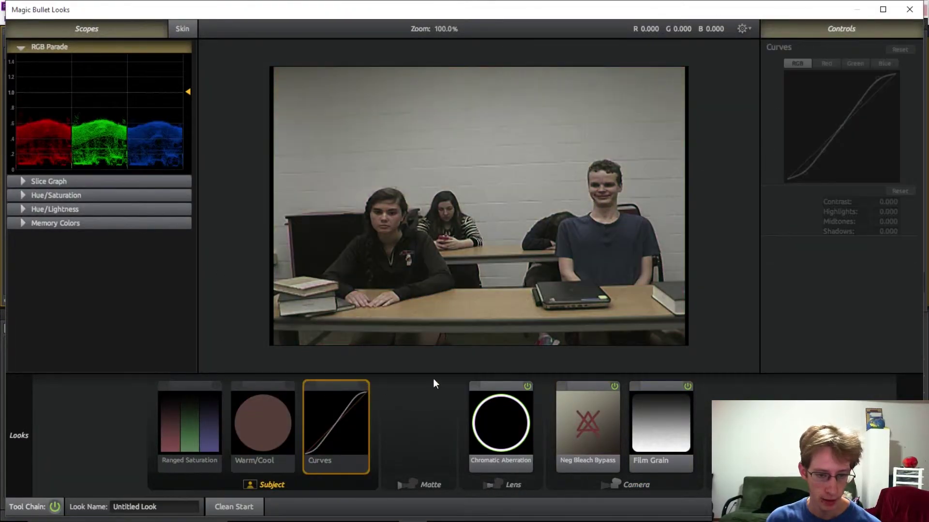
left_click(527, 386)
left_click(613, 386)
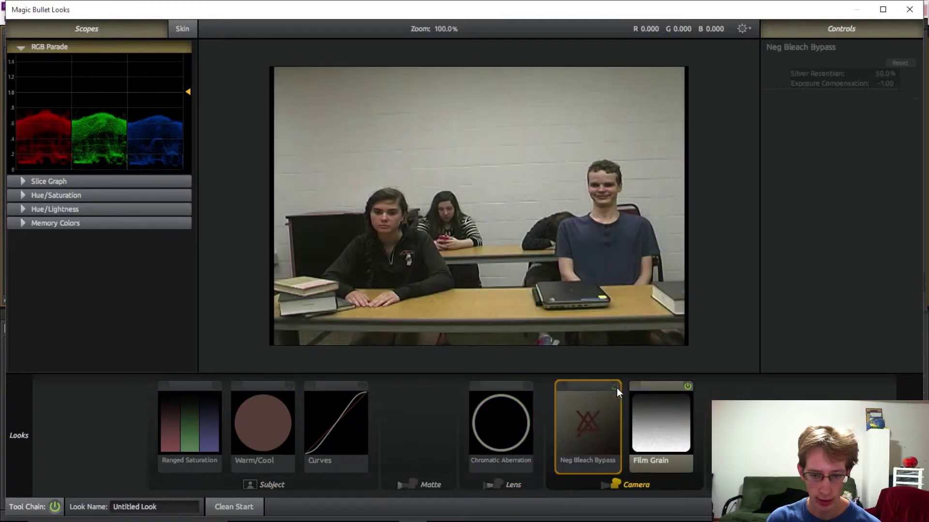
left_click(688, 386)
left_click(740, 430)
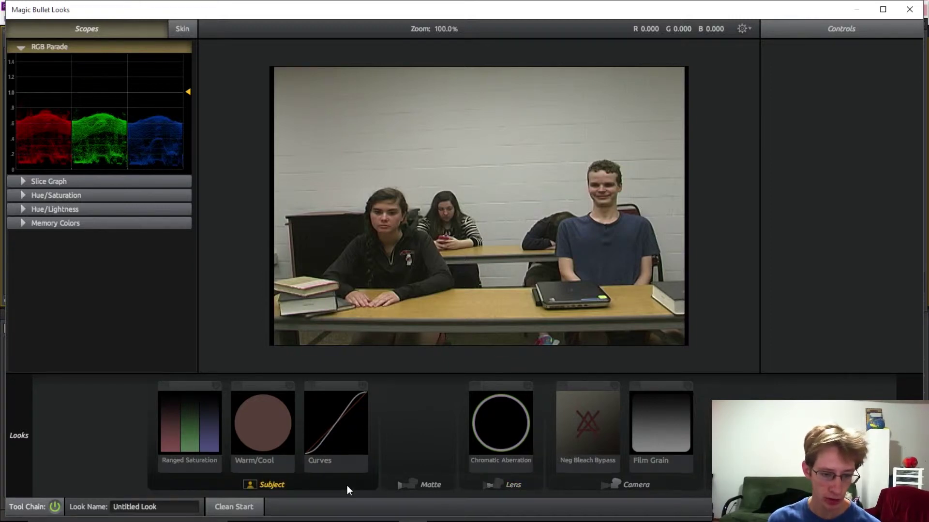
Compare the image with and without the Ranged Saturation tool, and leave the tool enabled.
left_click(200, 427)
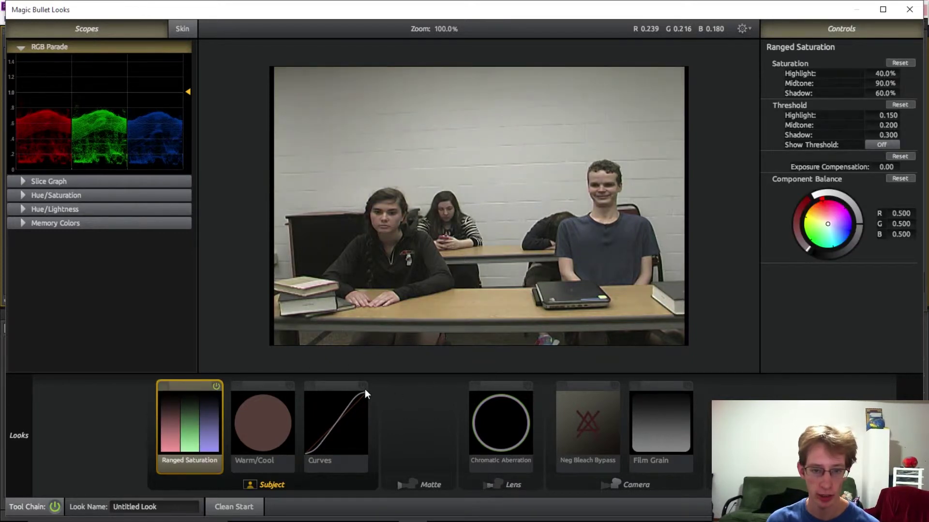
left_click(217, 386)
left_click(217, 386)
left_click(218, 385)
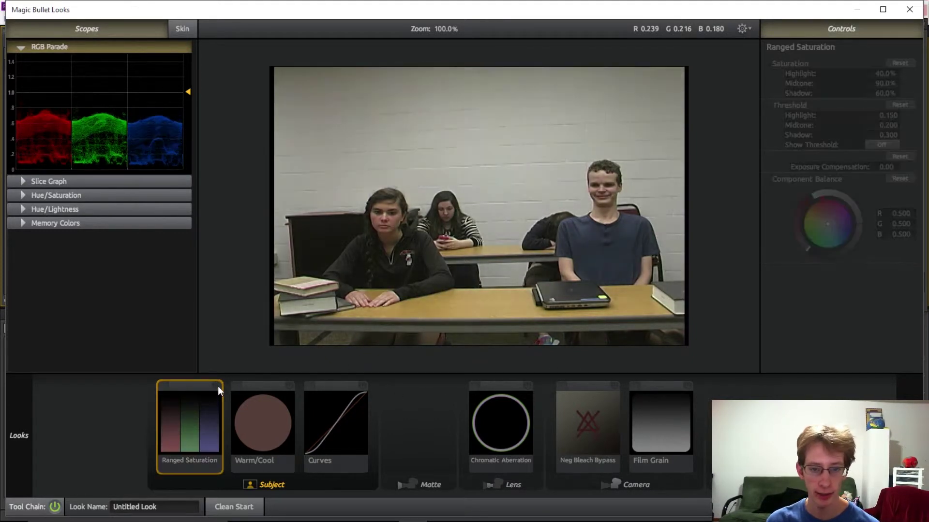
left_click(217, 386)
left_click(217, 386)
left_click(217, 386)
left_click(218, 386)
left_click(217, 386)
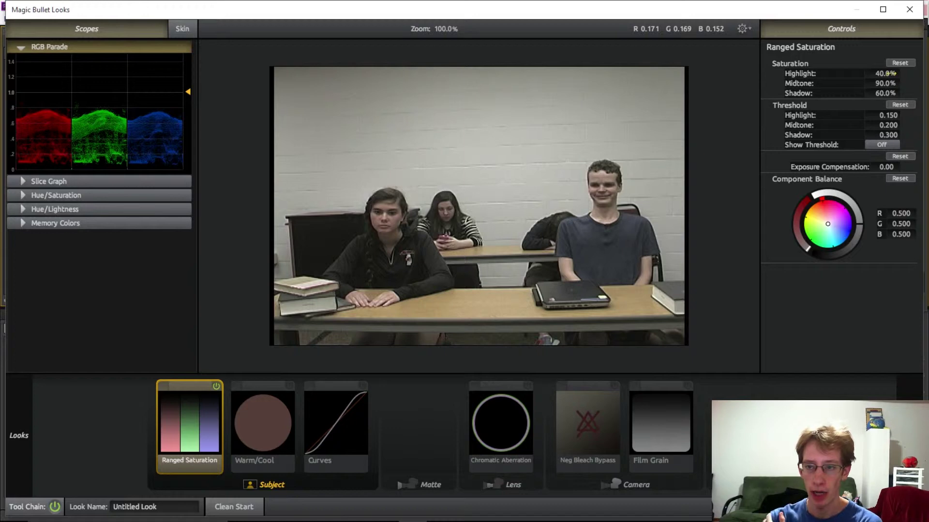
left_click(216, 386)
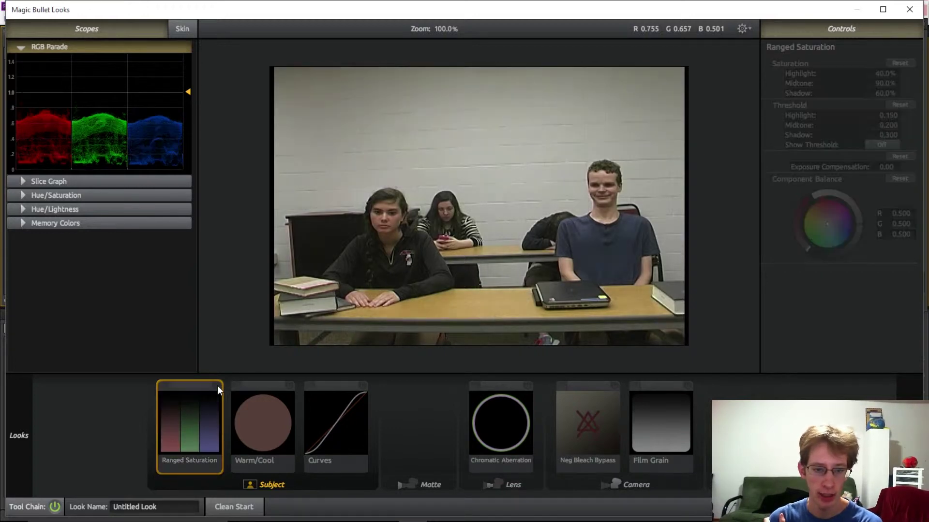
left_click(217, 386)
left_click(217, 386)
left_click(216, 385)
left_click(216, 385)
left_click(217, 386)
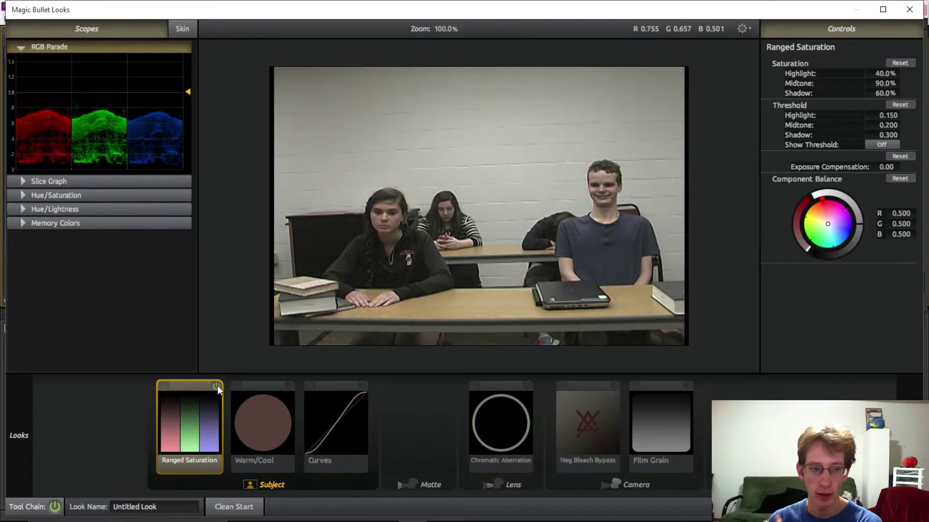
Turn on the Warm/Cool tool, comparing the image with and without its tint.
left_click(265, 402)
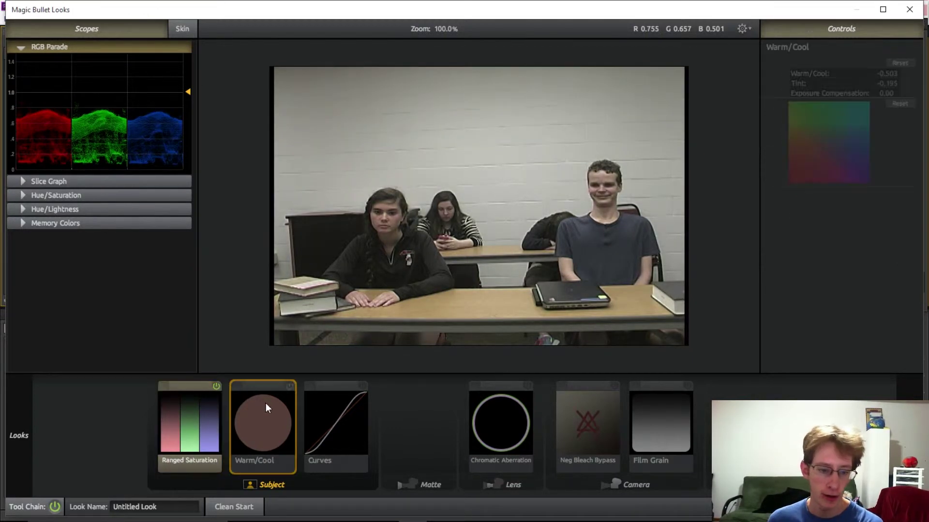
left_click(287, 385)
left_click(288, 385)
left_click(287, 385)
left_click(287, 385)
left_click(287, 385)
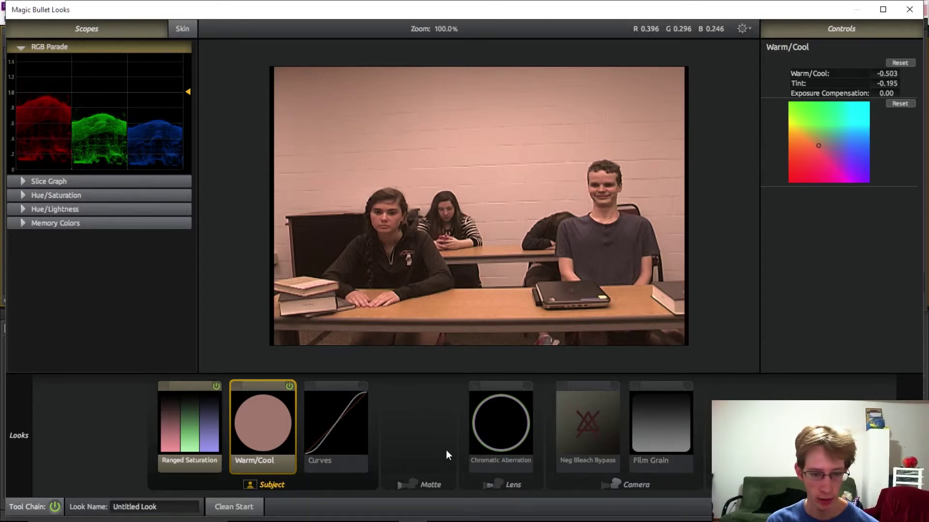
Toggle the Curves tool to compare its effect on contrast, and leave it enabled.
left_click(341, 437)
left_click(359, 385)
left_click(359, 385)
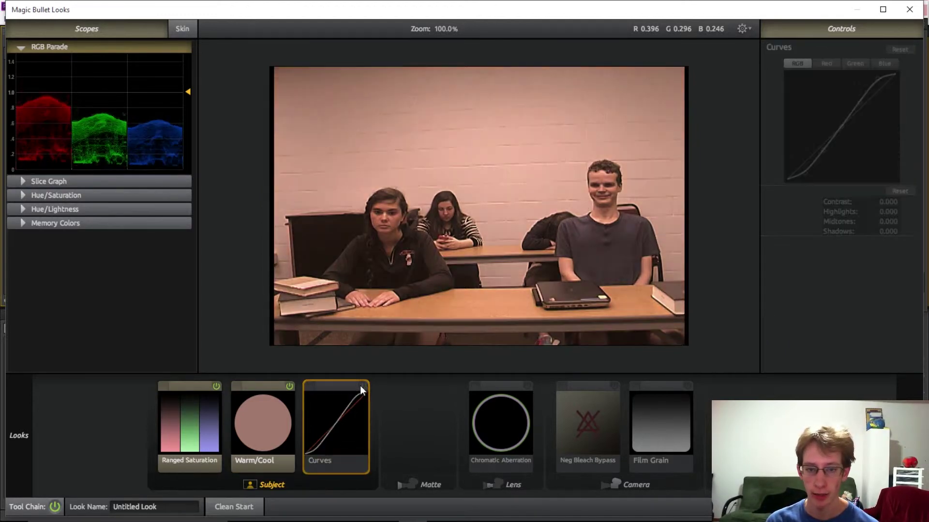
left_click(360, 385)
left_click(360, 385)
left_click(359, 385)
left_click(359, 385)
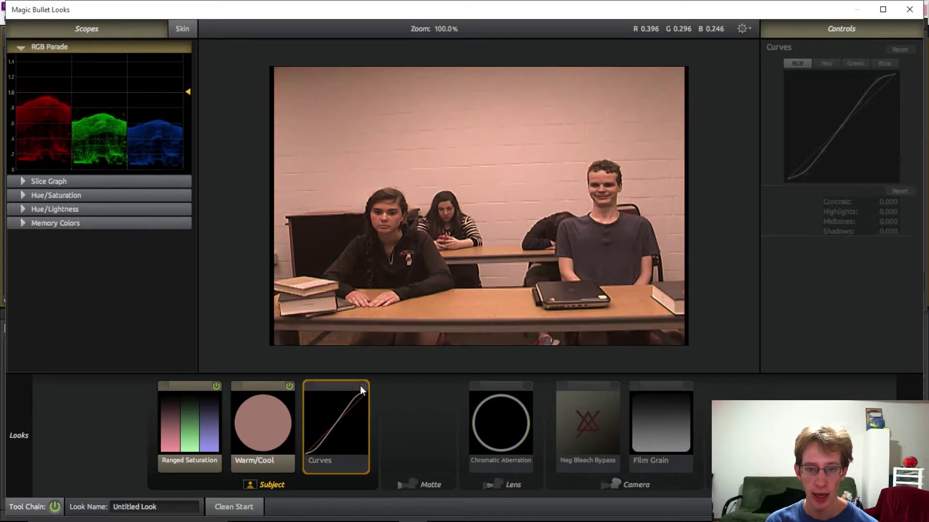
left_click(360, 385)
left_click(360, 385)
left_click(360, 385)
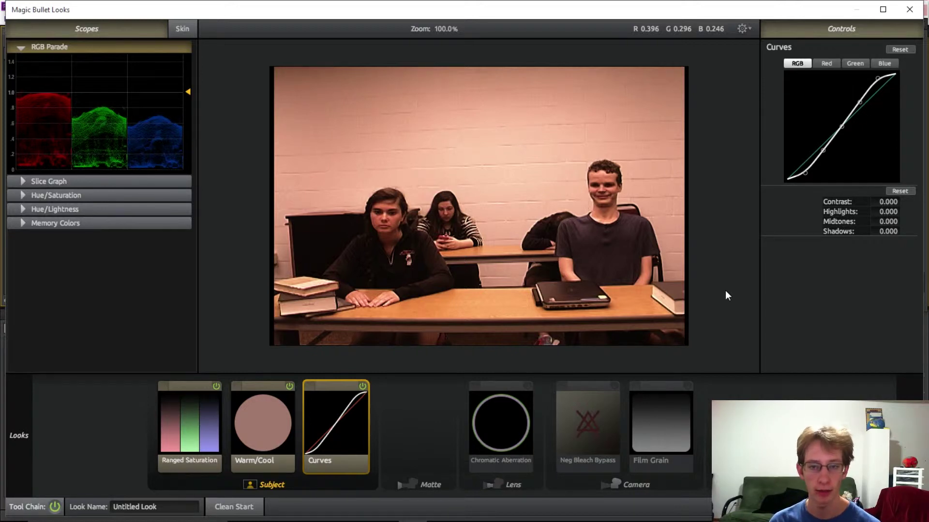
Enable the Chromatic Aberration tool in the Lens section of the look.
left_click(503, 425)
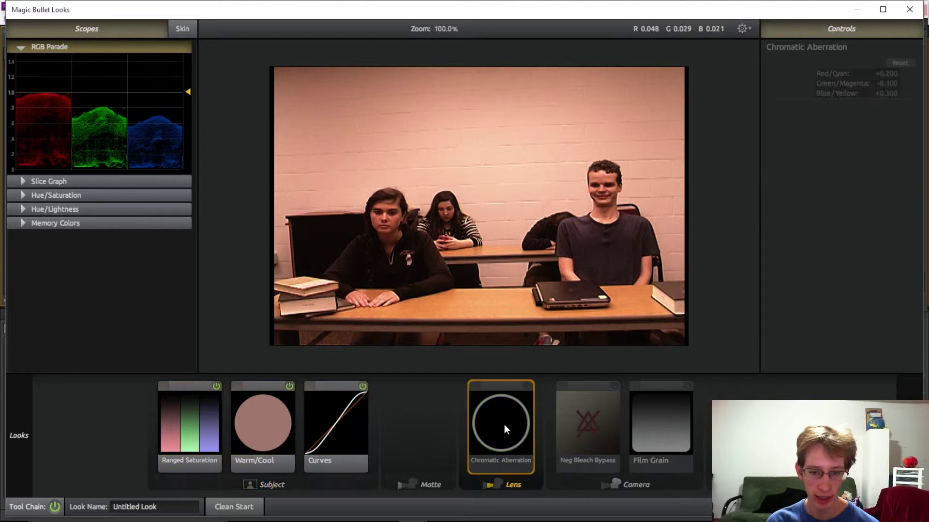
left_click(526, 388)
left_click(526, 388)
left_click(526, 388)
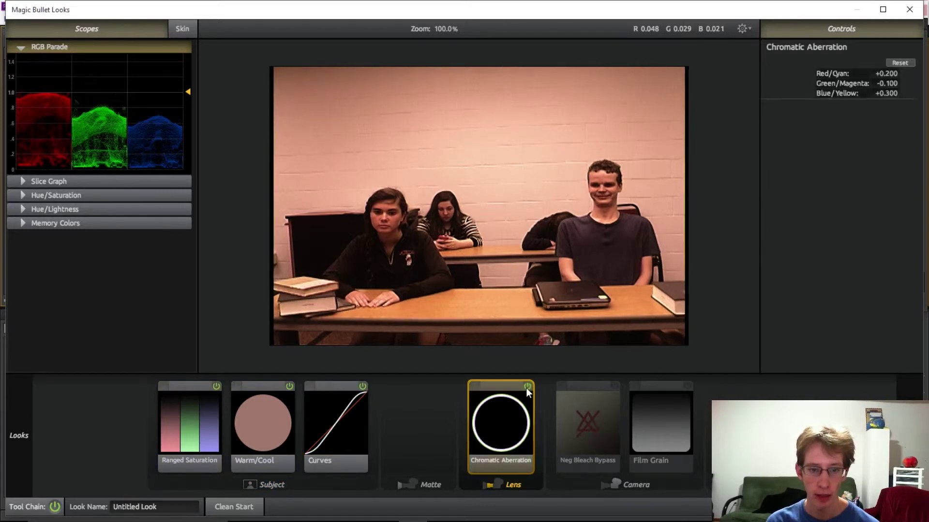
Examine the image's edges with Chromatic Aberration repeatedly switched off and on, ending with it on.
left_click(526, 388)
left_click(526, 388)
left_click(526, 388)
left_click(526, 388)
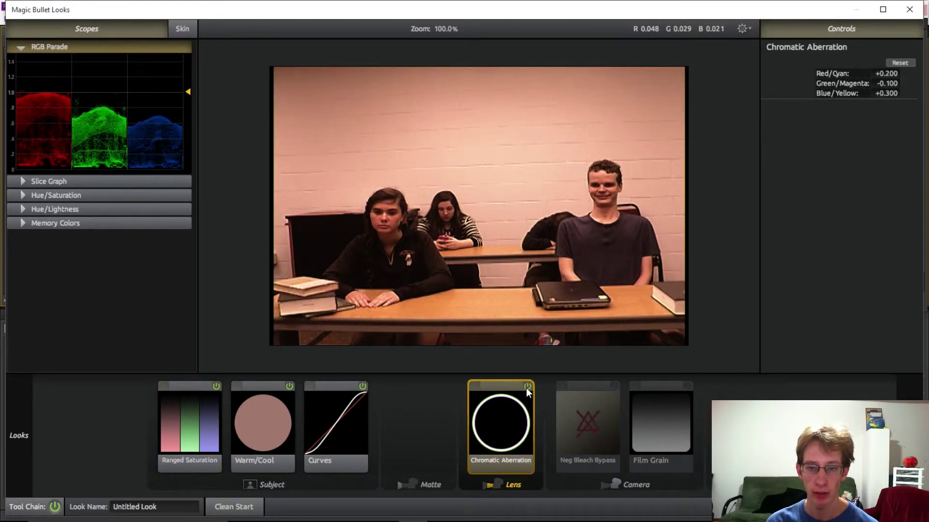
left_click(526, 387)
left_click(526, 388)
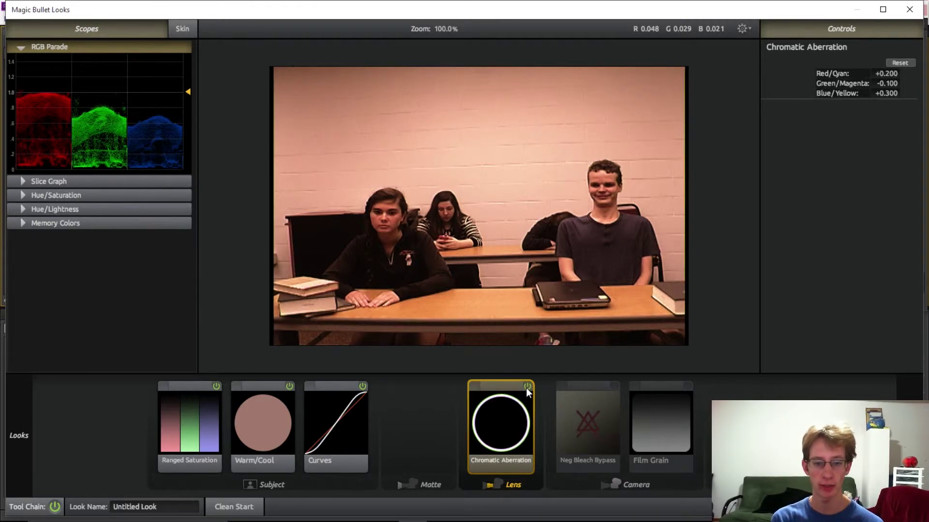
left_click(526, 388)
left_click(526, 387)
left_click(527, 387)
left_click(526, 388)
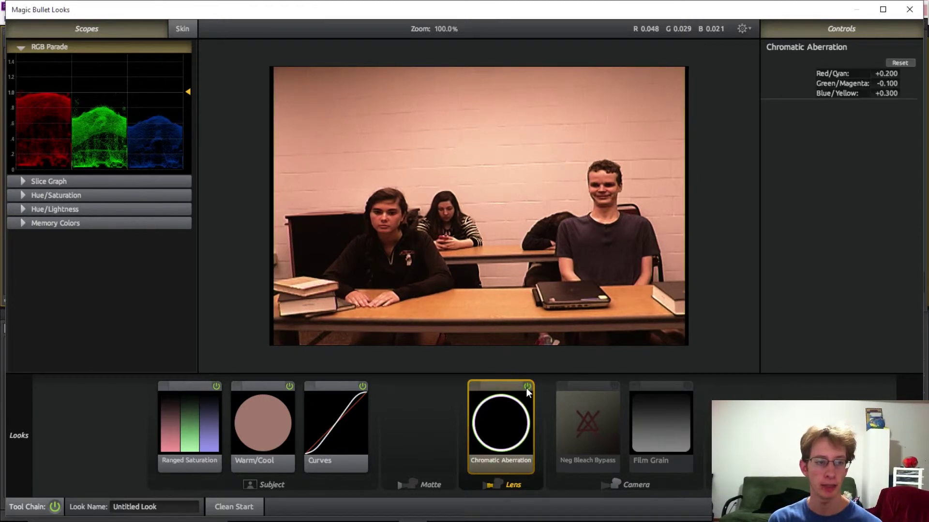
left_click(526, 388)
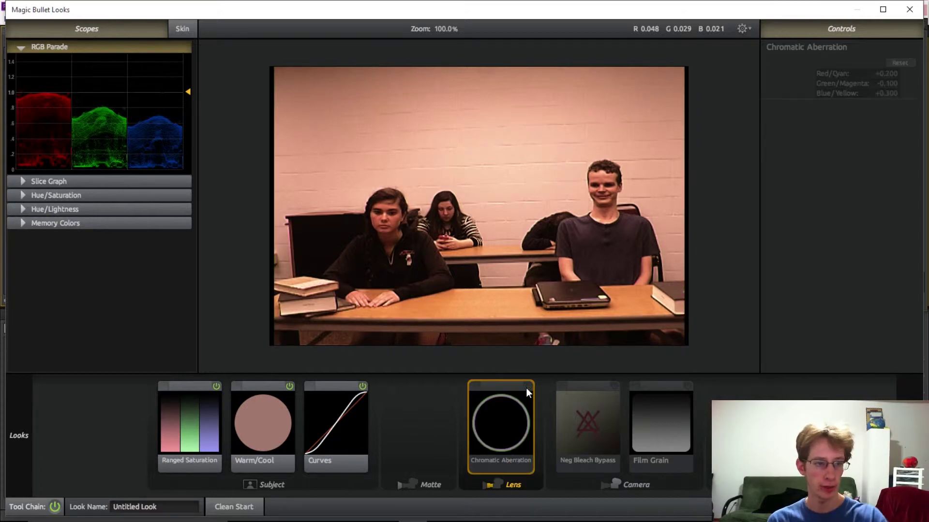
left_click(526, 388)
left_click(526, 388)
left_click(526, 388)
left_click(526, 388)
left_click(526, 388)
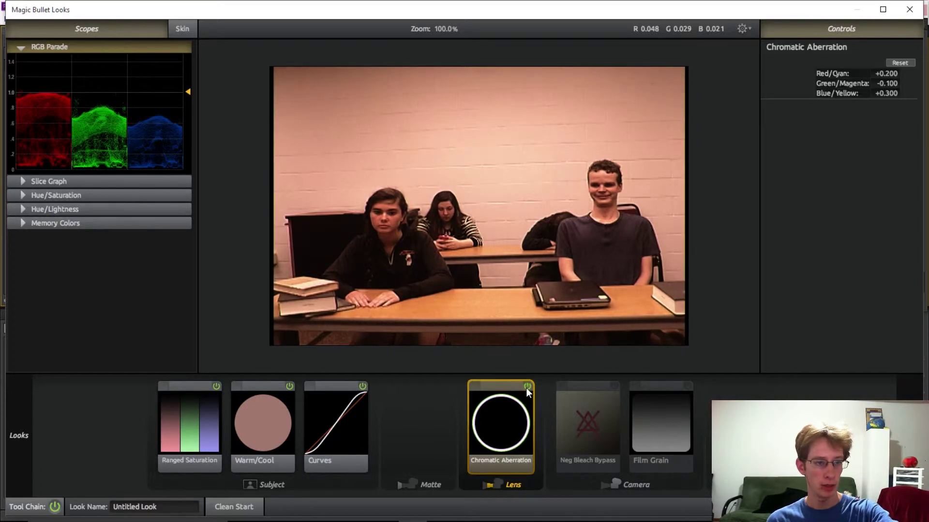
left_click(526, 388)
left_click(526, 388)
left_click(526, 388)
left_click(527, 388)
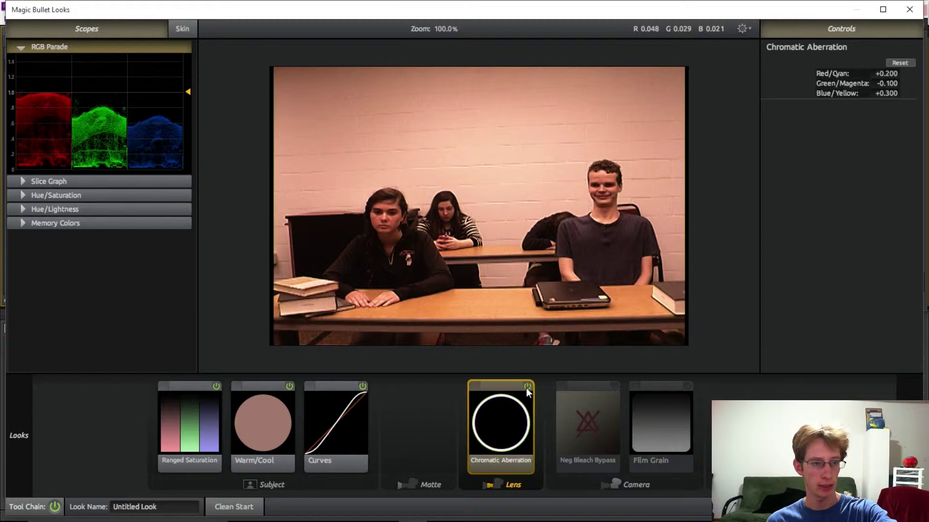
left_click(526, 388)
left_click(526, 388)
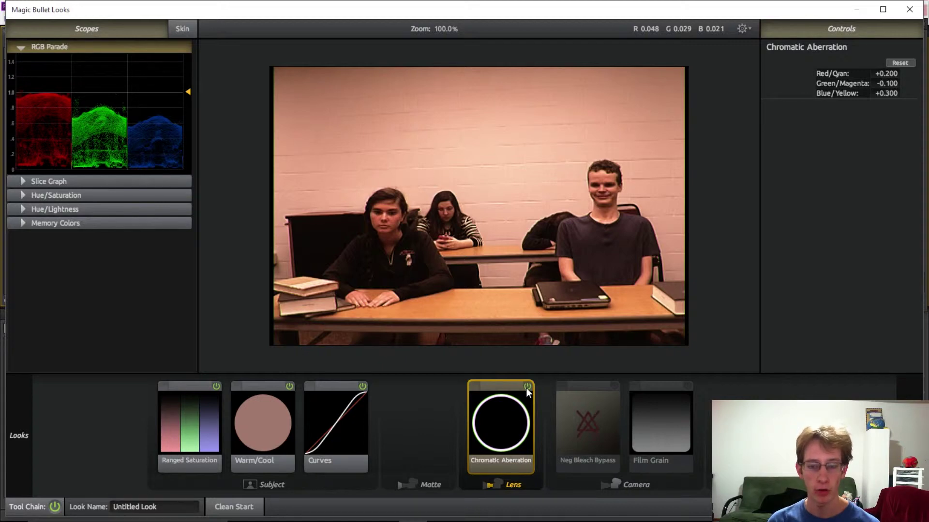
left_click(527, 386)
left_click(526, 386)
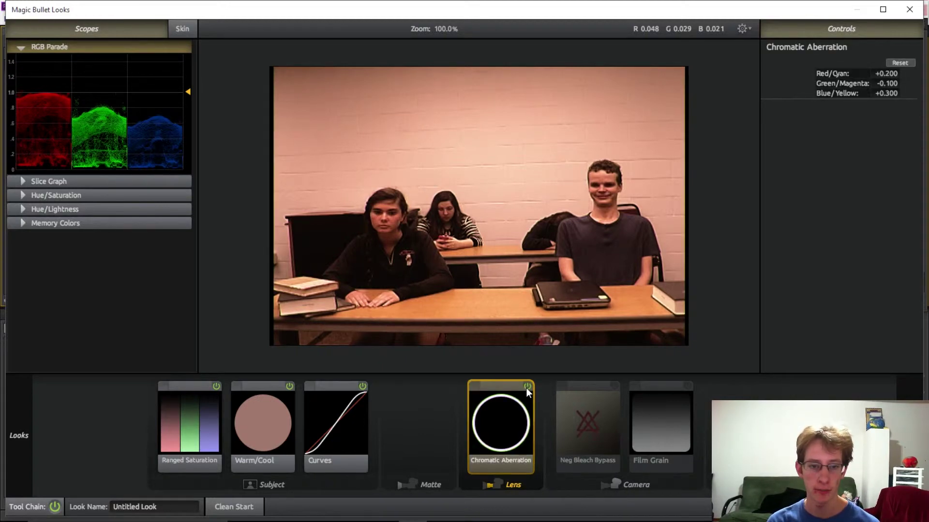
left_click(527, 386)
left_click(526, 386)
left_click(527, 386)
left_click(527, 387)
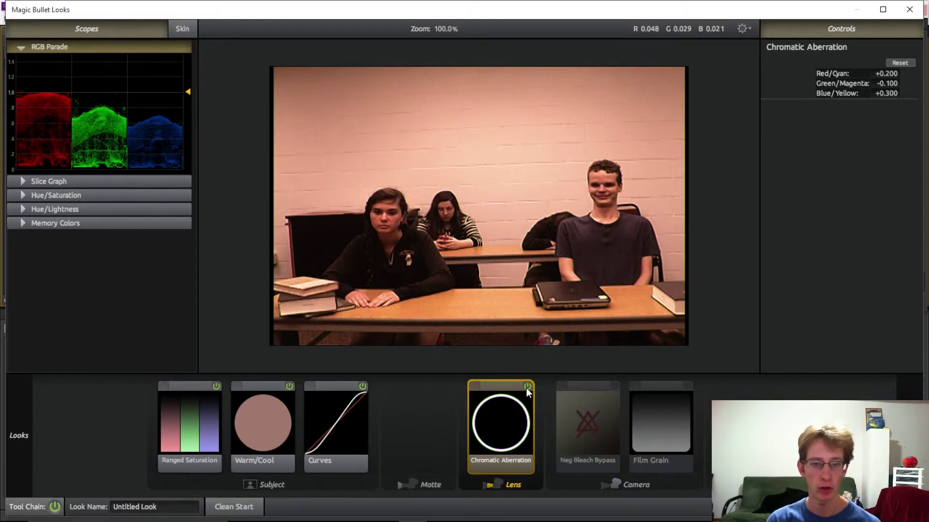
left_click(527, 387)
left_click(527, 387)
left_click(527, 387)
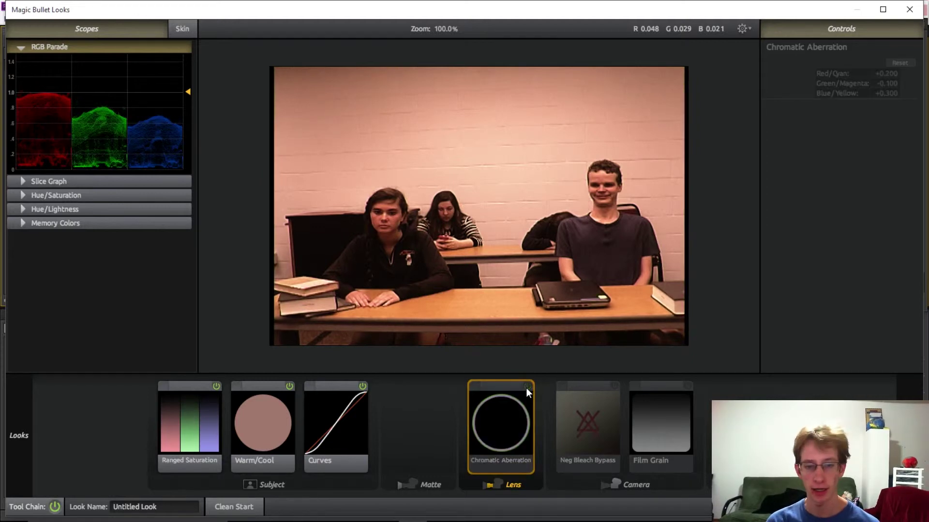
left_click(526, 386)
left_click(526, 386)
left_click(526, 387)
left_click(527, 387)
left_click(527, 387)
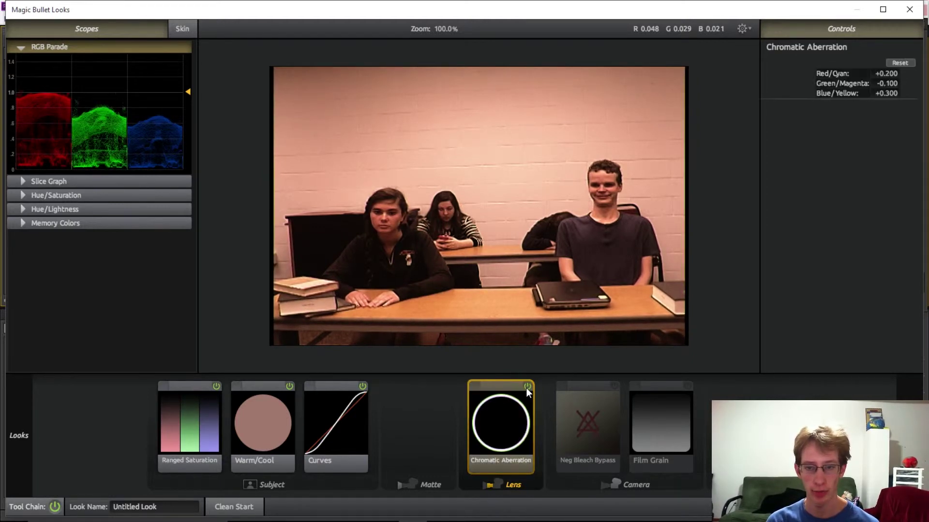
left_click(527, 386)
left_click(526, 387)
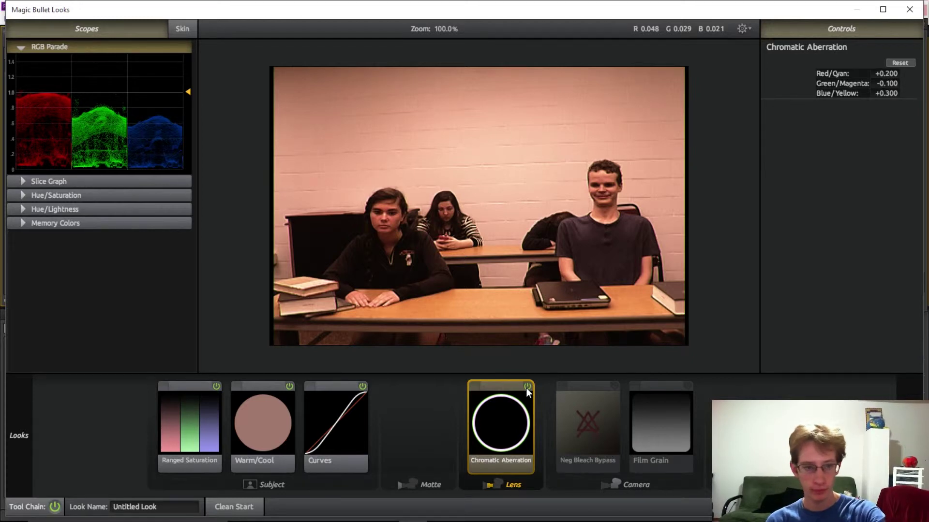
left_click(526, 387)
left_click(527, 387)
left_click(526, 387)
left_click(526, 387)
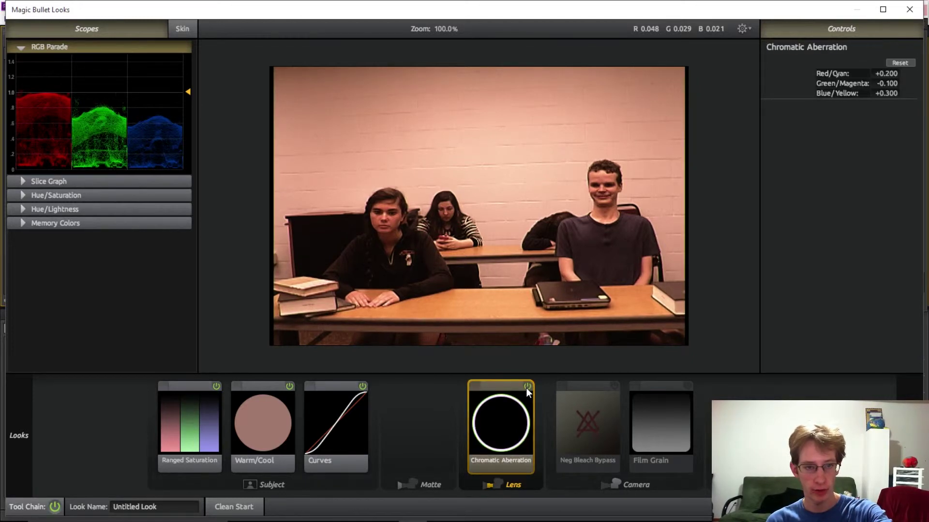
left_click(527, 386)
left_click(526, 387)
left_click(527, 387)
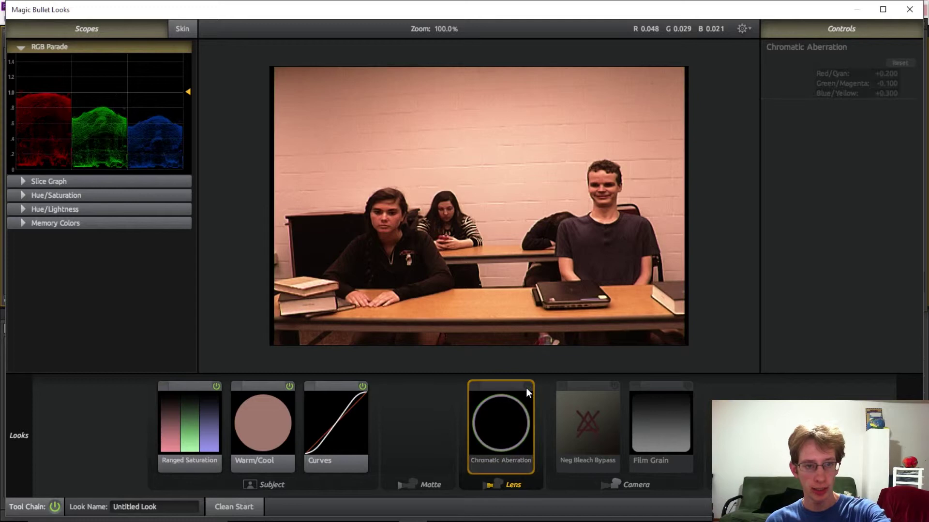
left_click(527, 387)
left_click(526, 387)
left_click(526, 387)
left_click(527, 387)
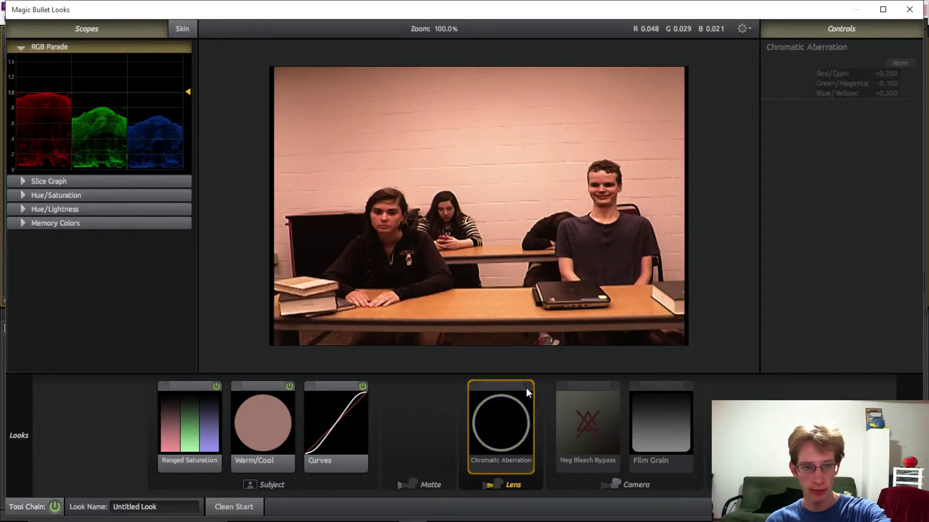
left_click(527, 387)
left_click(527, 387)
left_click(527, 387)
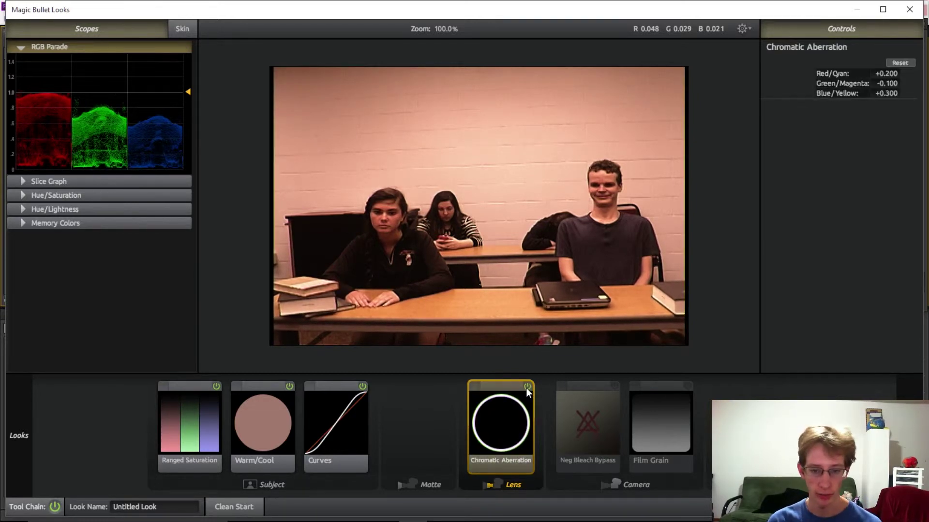
Enable the Neg Bleach Bypass tool in the Camera section, repeatedly comparing the image with and without it.
left_click(605, 415)
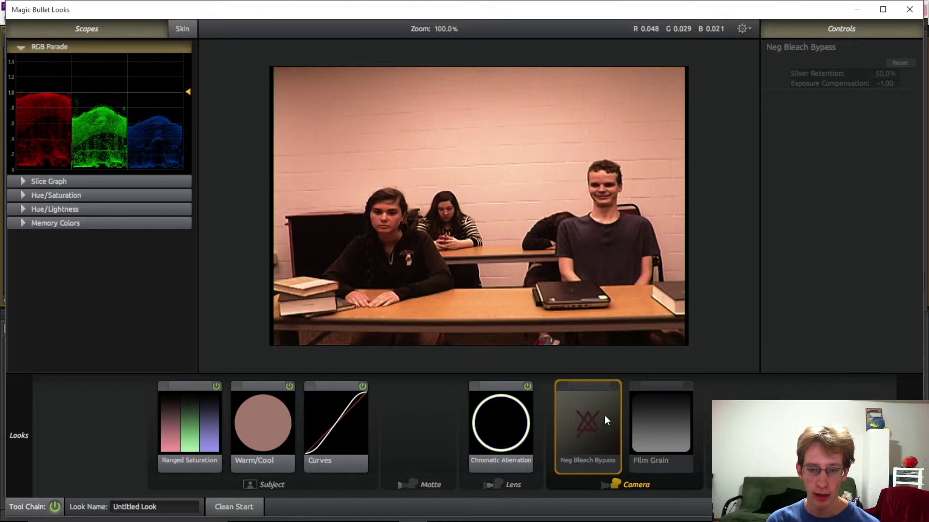
left_click(614, 385)
left_click(614, 386)
left_click(613, 386)
left_click(614, 385)
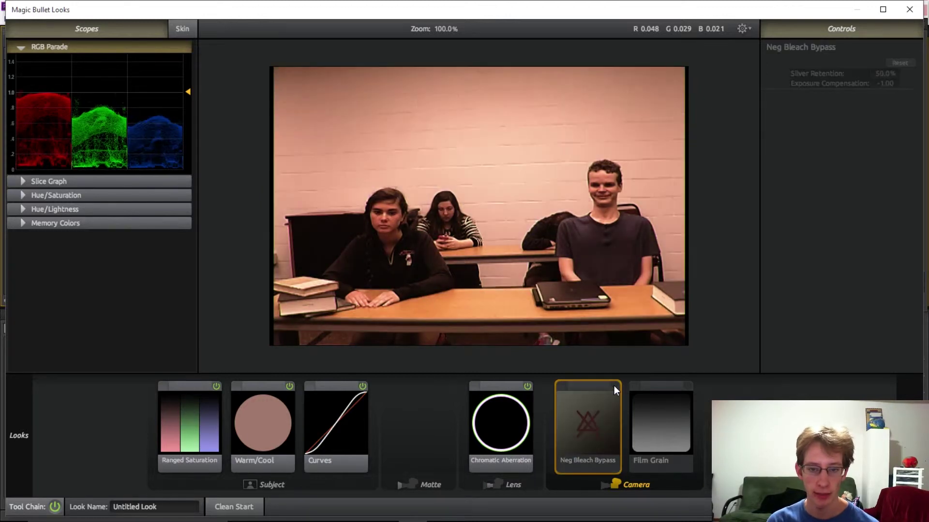
left_click(613, 385)
left_click(614, 386)
left_click(614, 385)
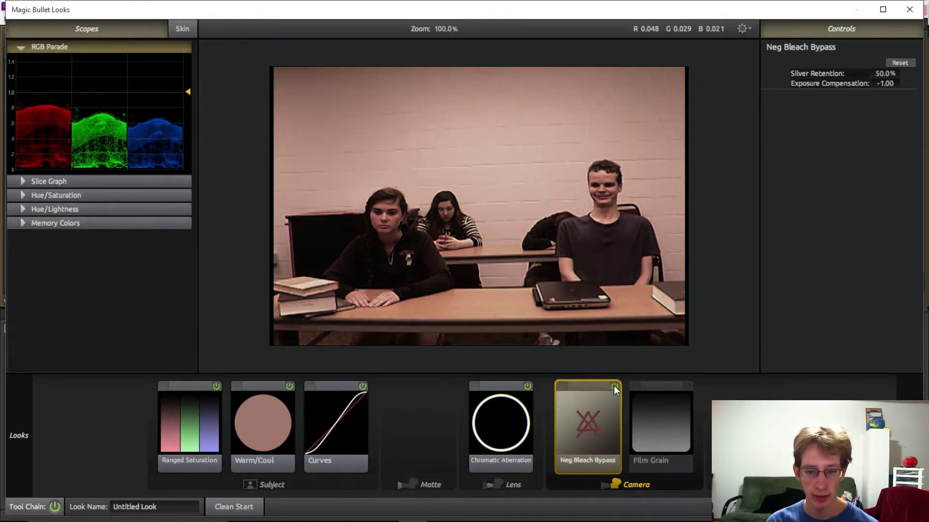
left_click(614, 385)
left_click(614, 385)
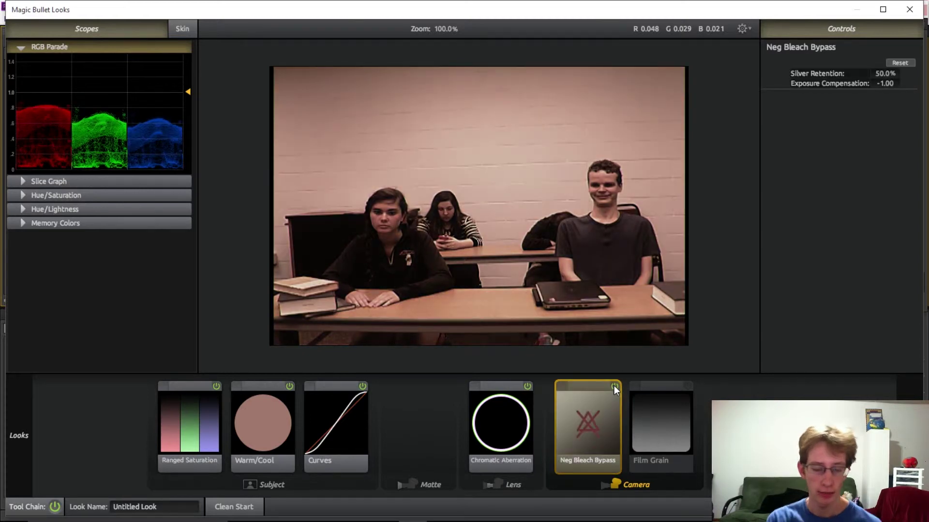
Review the Warm/Cool settings and compare the tinted image again with Neg Bleach Bypass off and on, leaving it enabled.
left_click(244, 440)
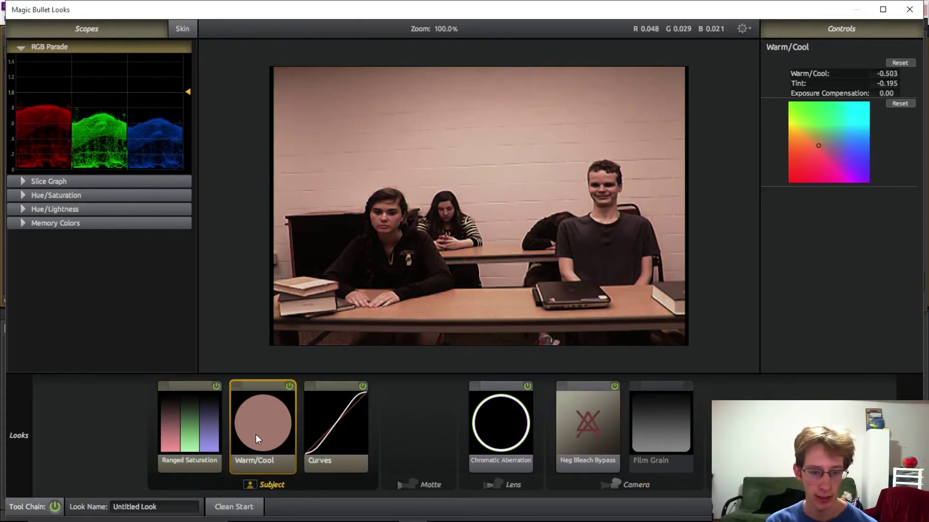
left_click(614, 386)
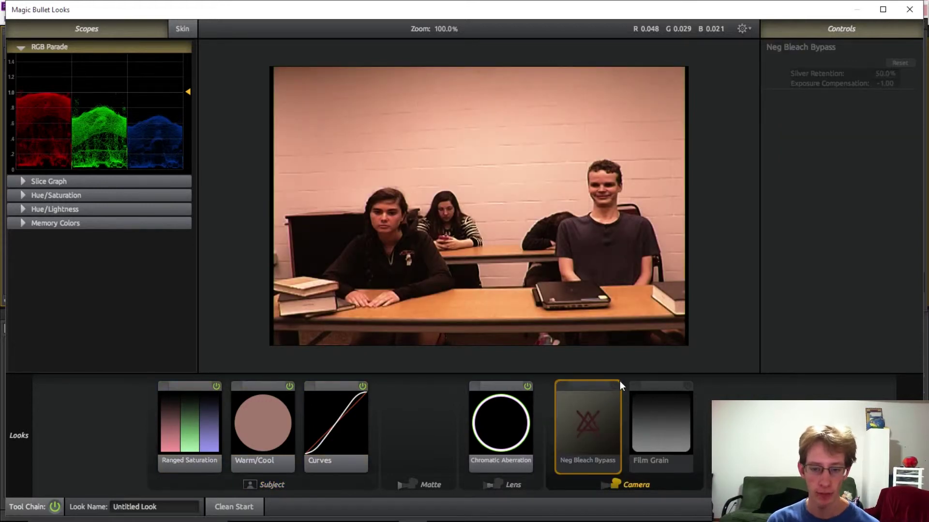
left_click(614, 386)
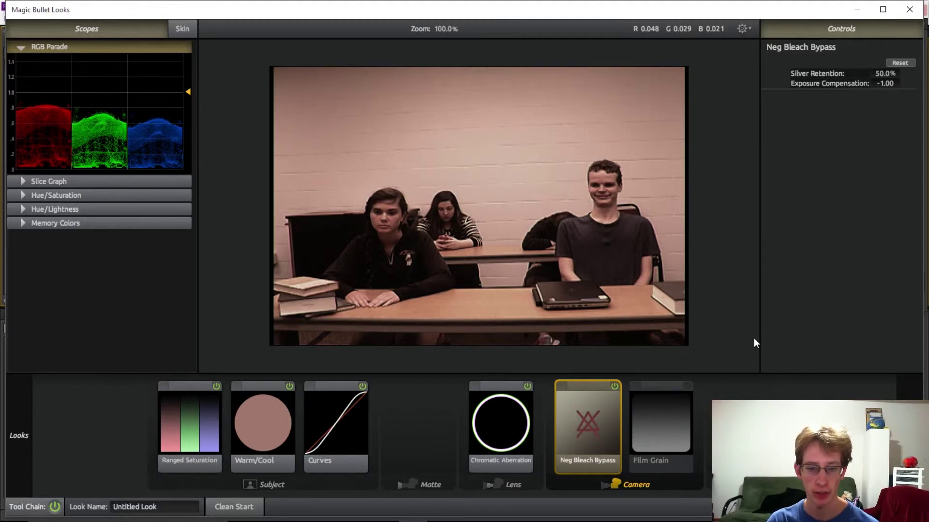
Enable the Film Grain tool, compare the image without it, and apply the finished look to the clip.
left_click(681, 430)
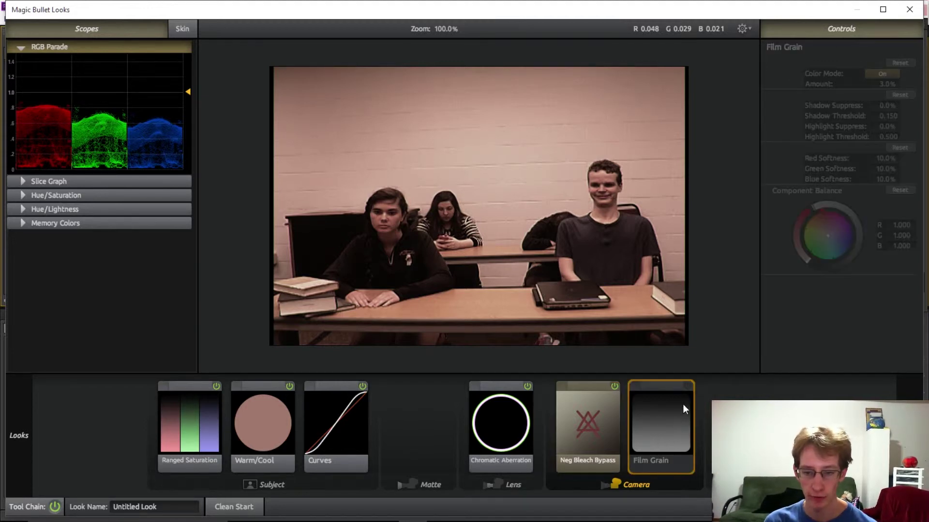
left_click(686, 388)
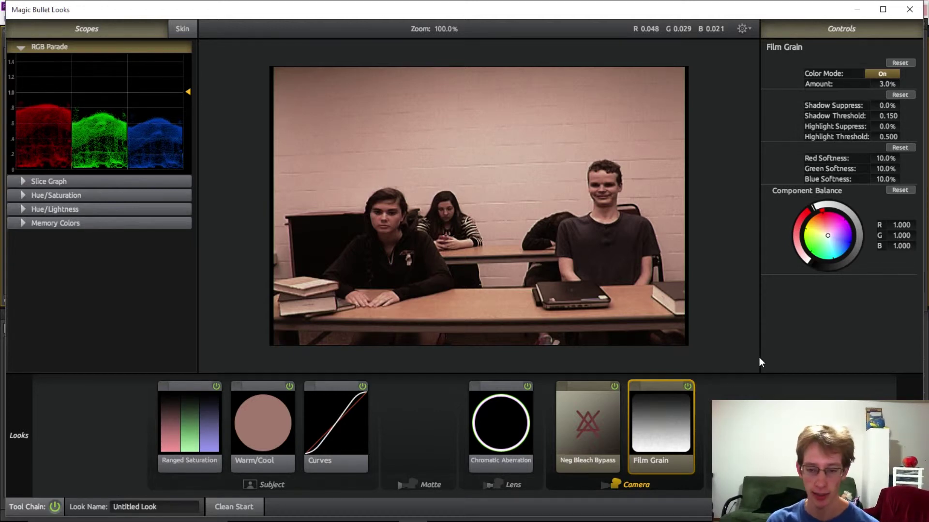
left_click(686, 385)
left_click(686, 385)
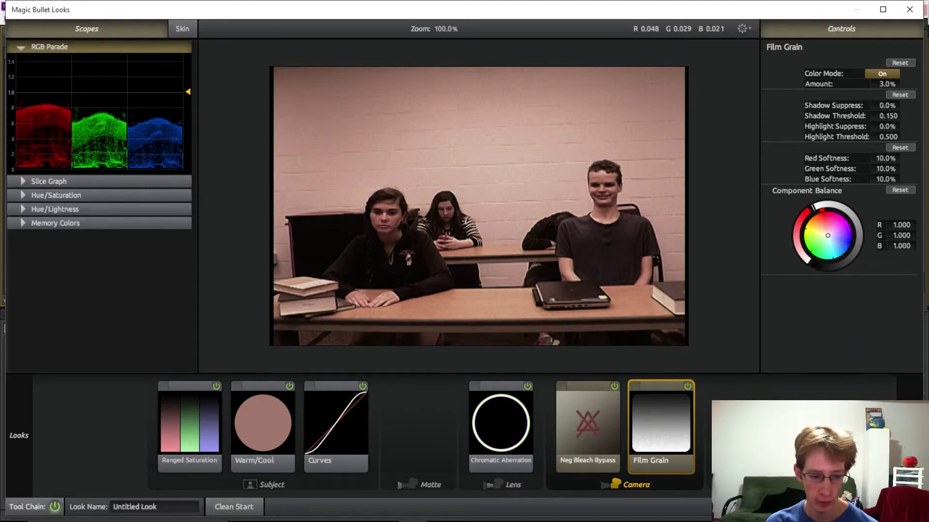
left_click(909, 507)
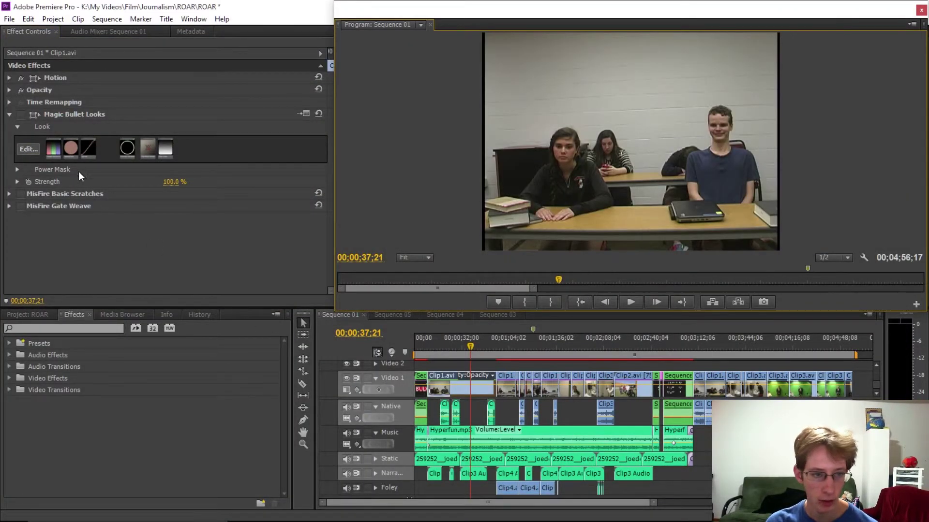
Re-enable the Magic Bullet Looks effect on the clip, repeatedly comparing the graded image with the original footage.
left_click(21, 114)
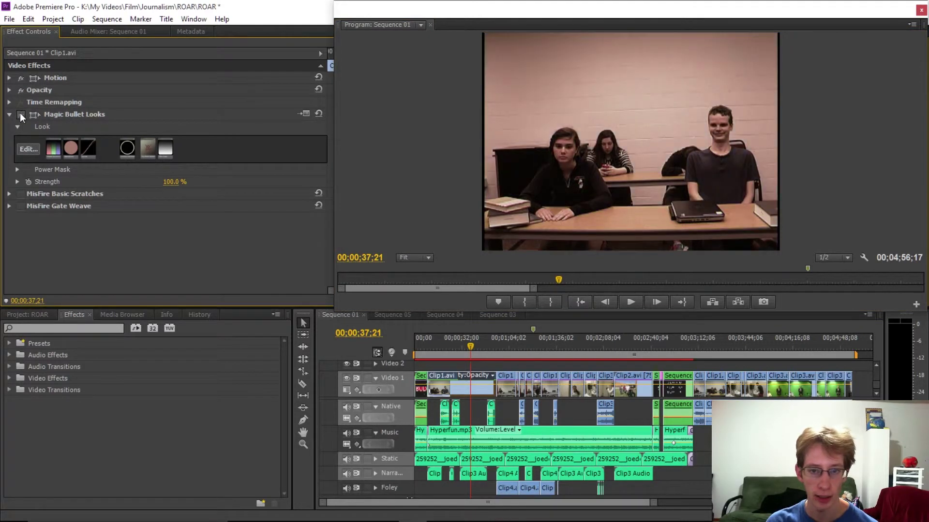
left_click(21, 115)
left_click(21, 115)
left_click(21, 115)
left_click(21, 114)
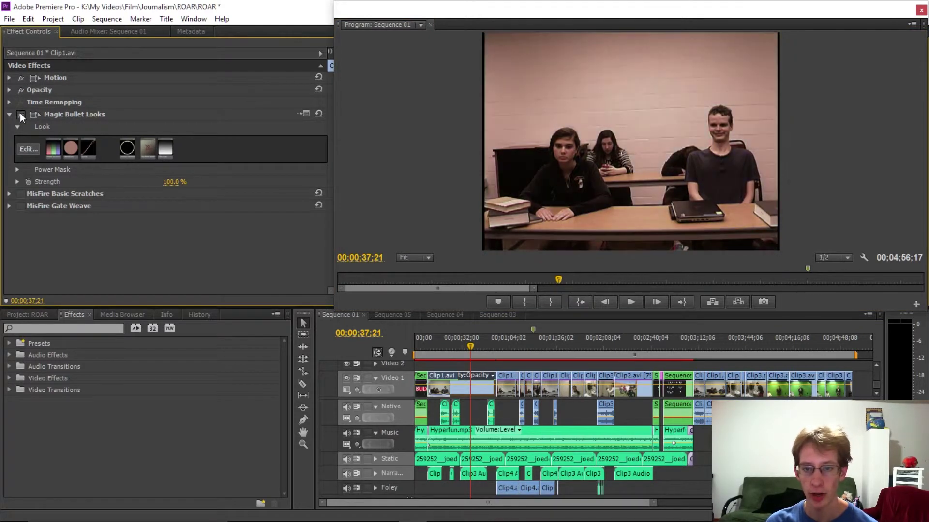
left_click(21, 114)
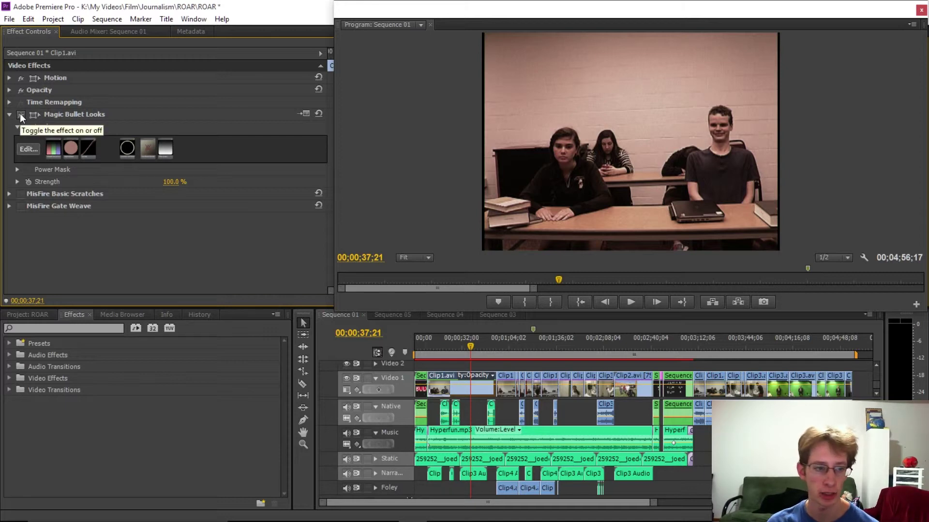
left_click(21, 115)
left_click(20, 115)
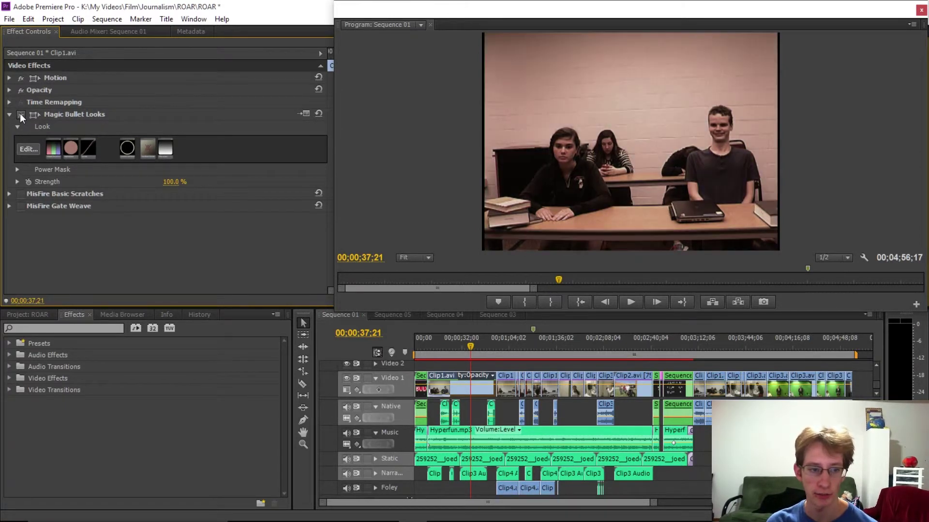
left_click(21, 115)
left_click(21, 115)
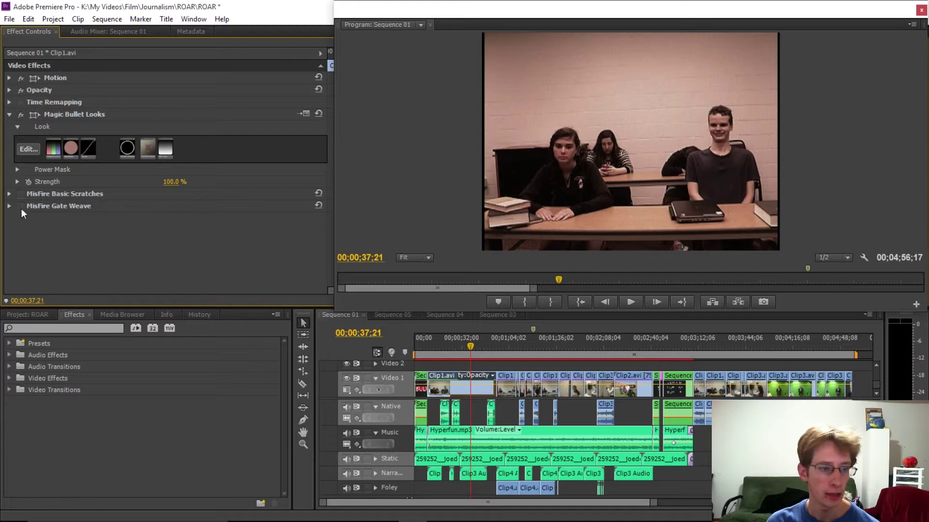
Collapse the Magic Bullet Looks settings and play the clip from about 35 seconds with both MisFire effects off.
left_click(9, 114)
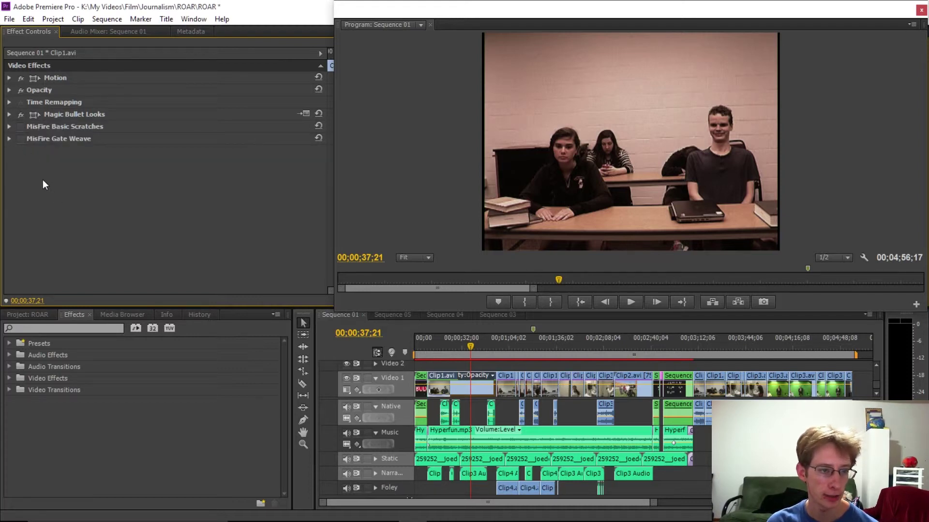
left_click(21, 126)
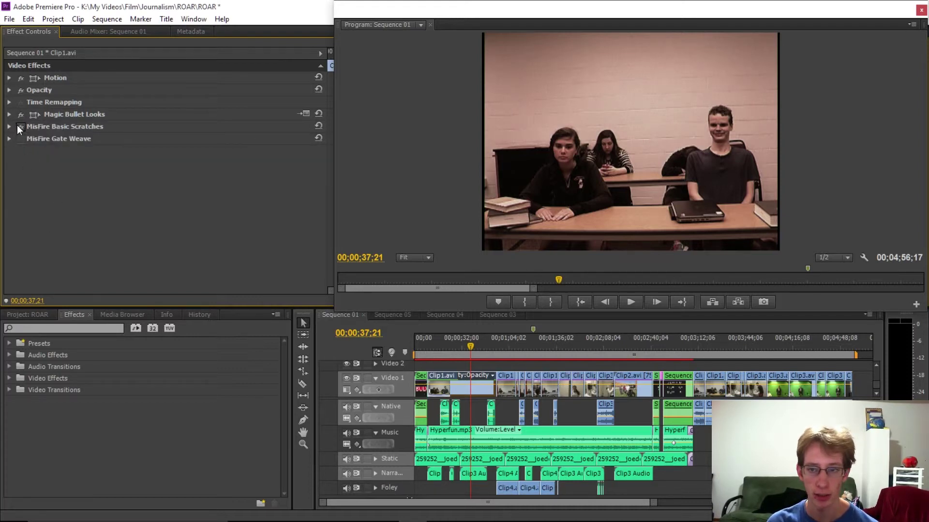
left_click(20, 127)
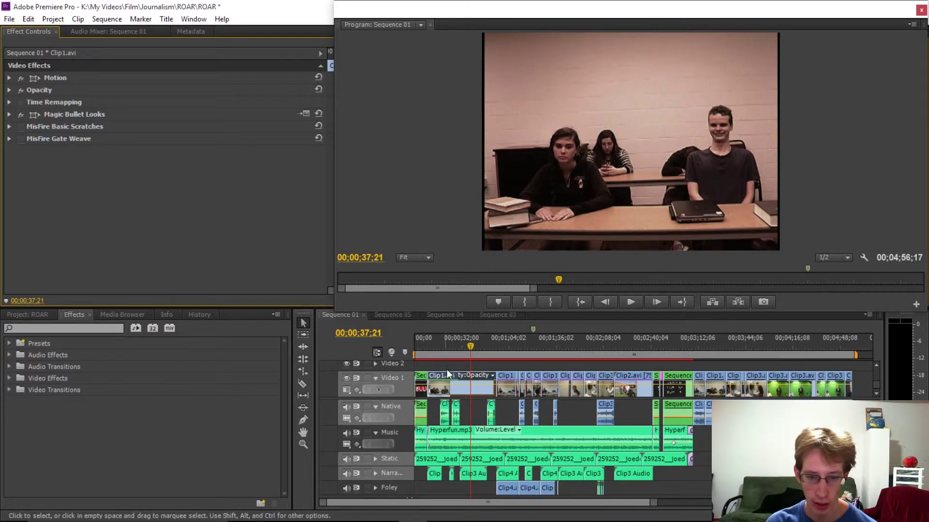
left_click(466, 348)
key("space")
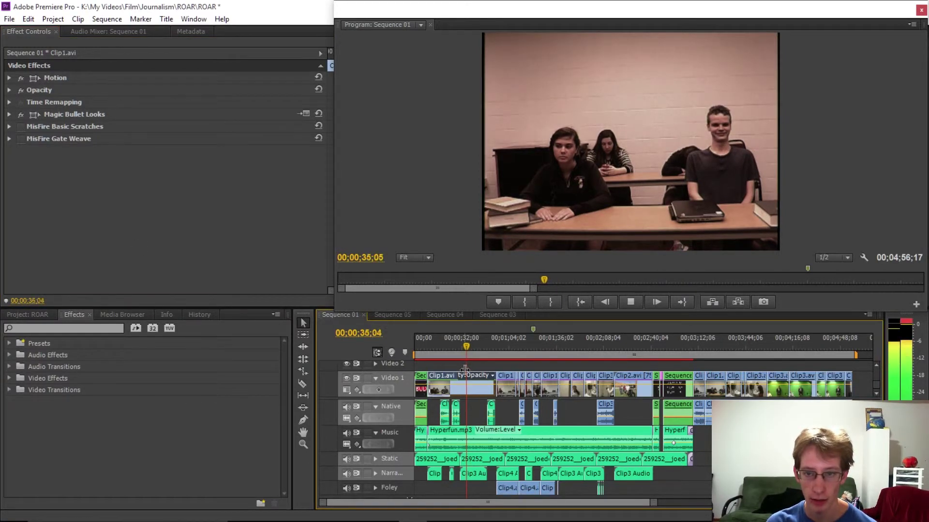
key("space")
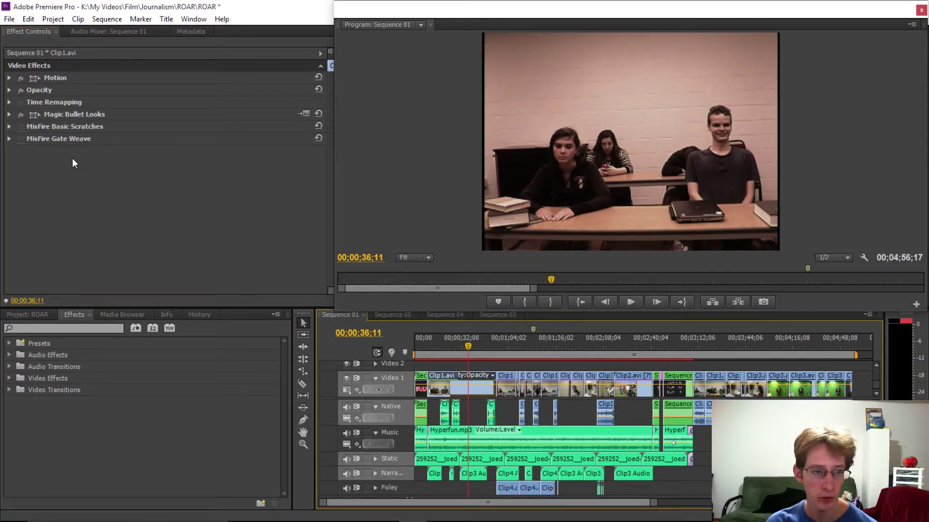
Enable the MisFire Basic Scratches effect on the clip and preview it from about 34 seconds.
left_click(21, 126)
left_click(465, 350)
key("space")
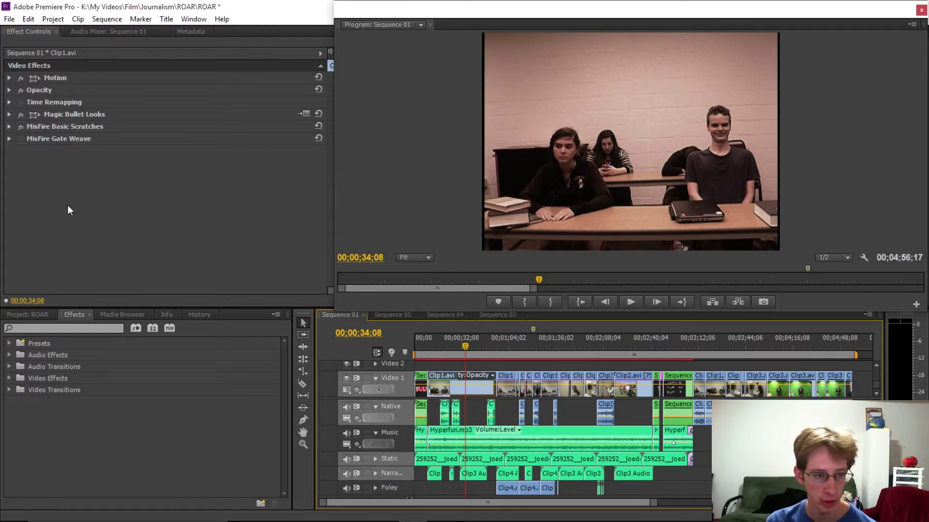
Enable the MisFire Gate Weave effect and play the clip to preview the added frame movement.
left_click(21, 139)
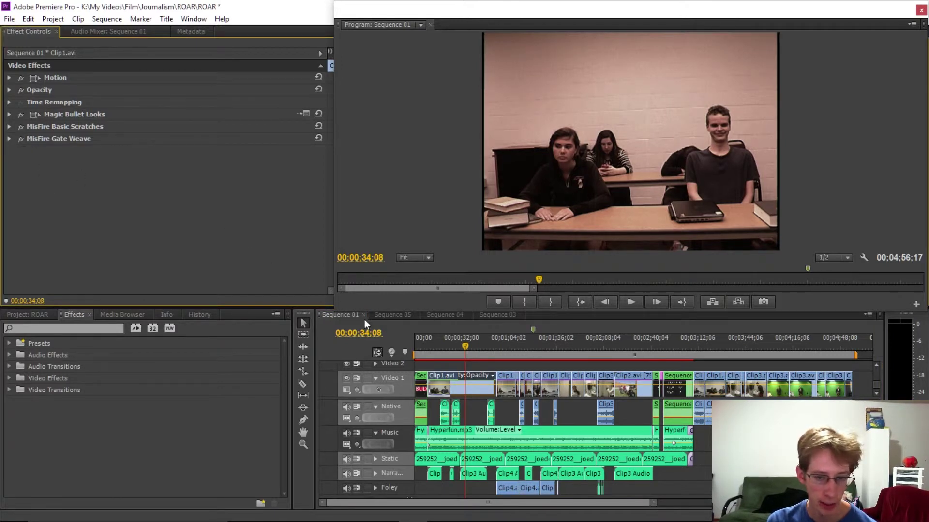
key("space")
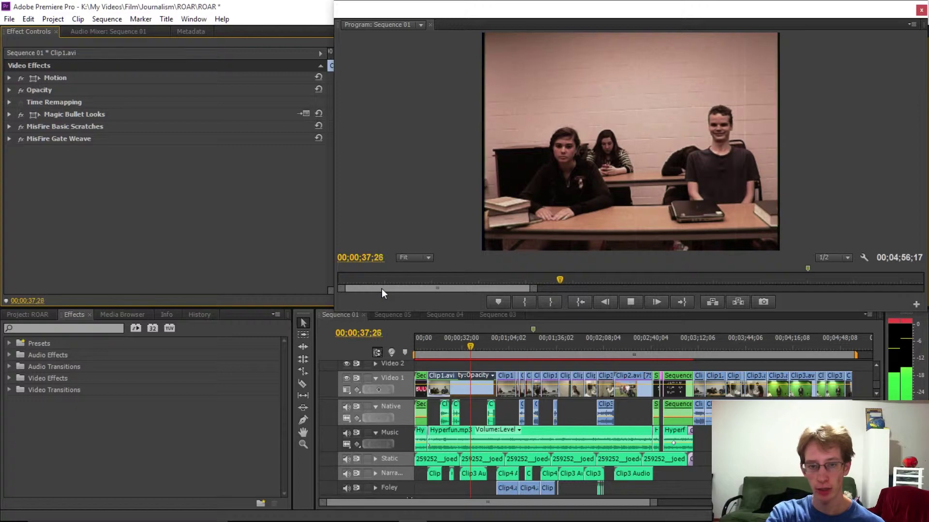
key("space")
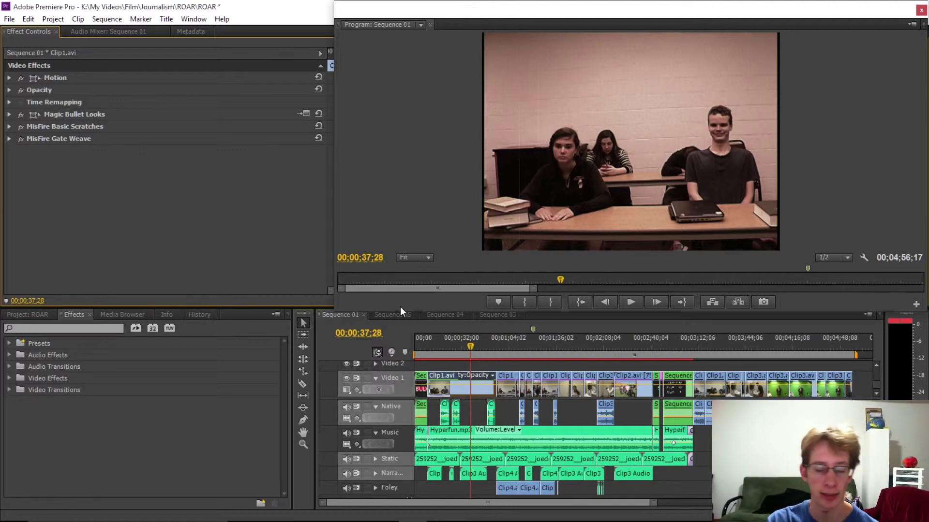
Examine the film look on the other clips and the title section by jumping through Sequence 01.
left_click(502, 380)
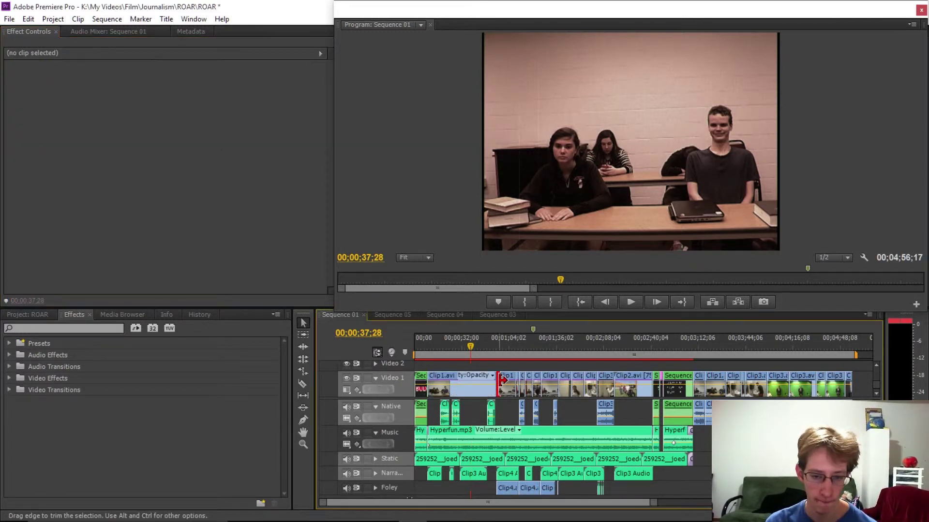
left_click(506, 346)
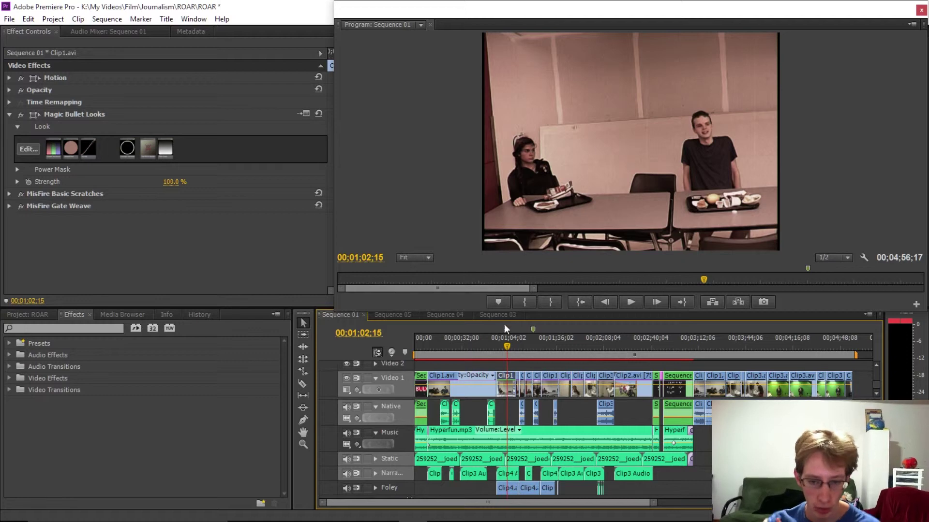
left_click(554, 350)
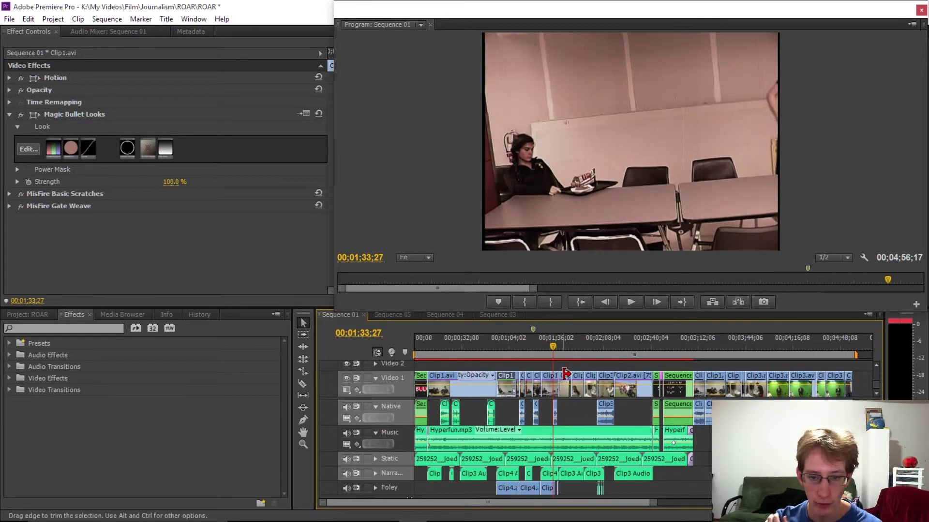
left_click(576, 351)
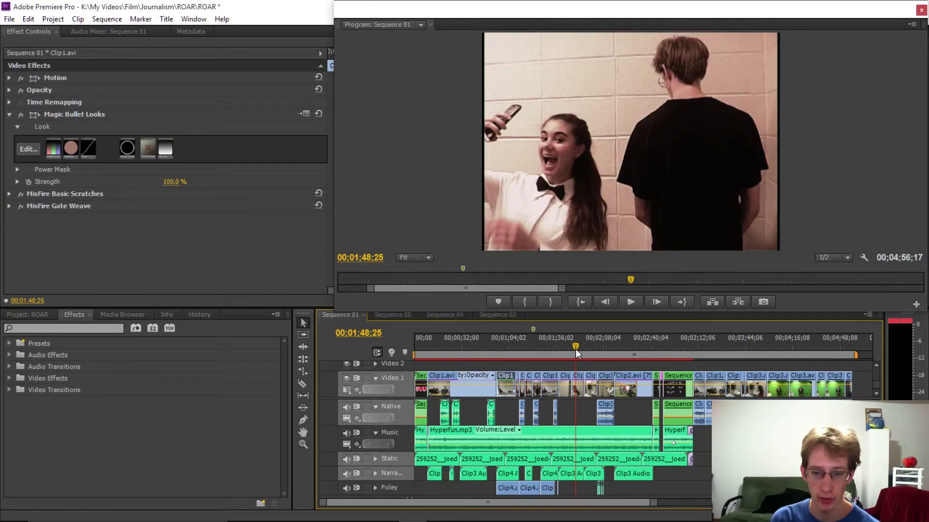
left_click(602, 350)
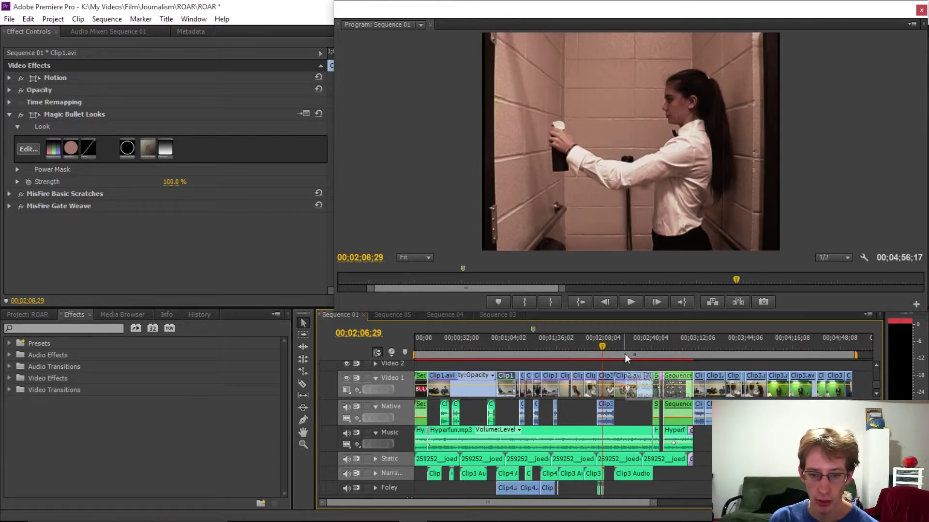
left_click(624, 355)
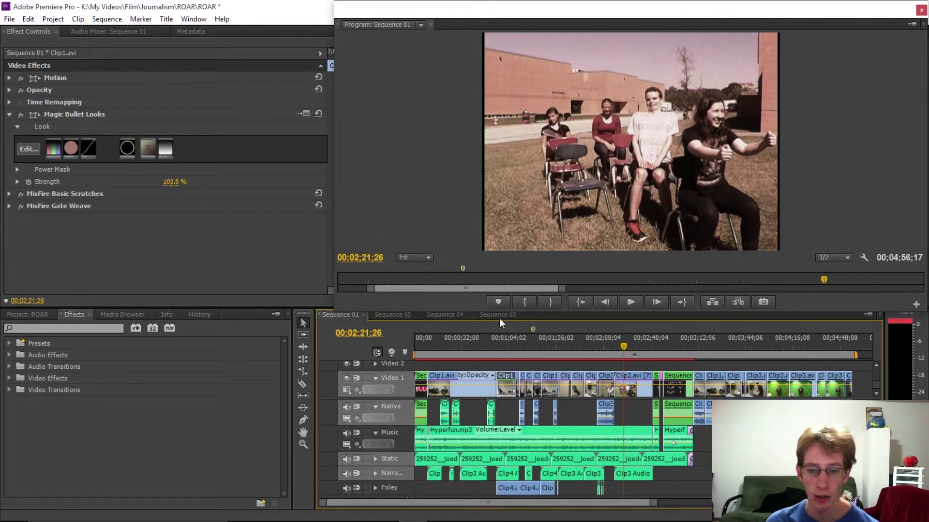
left_click(673, 352)
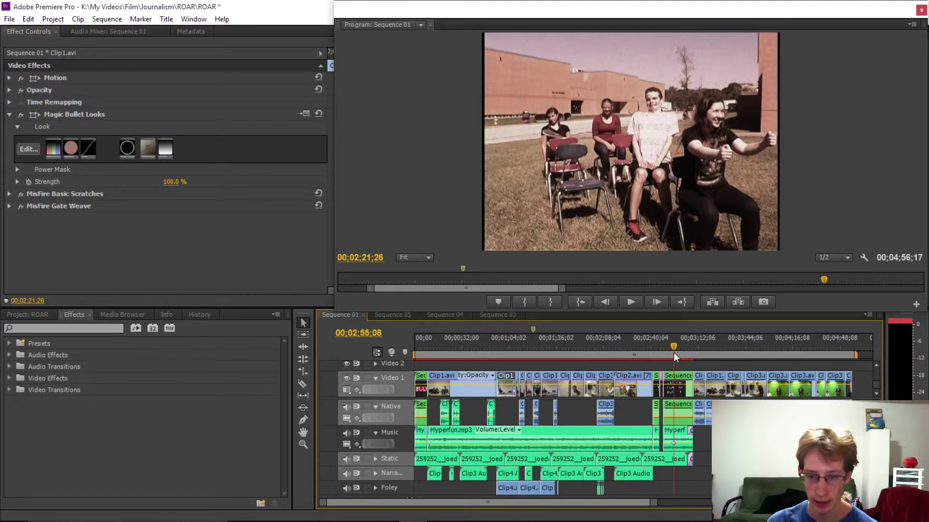
key("space")
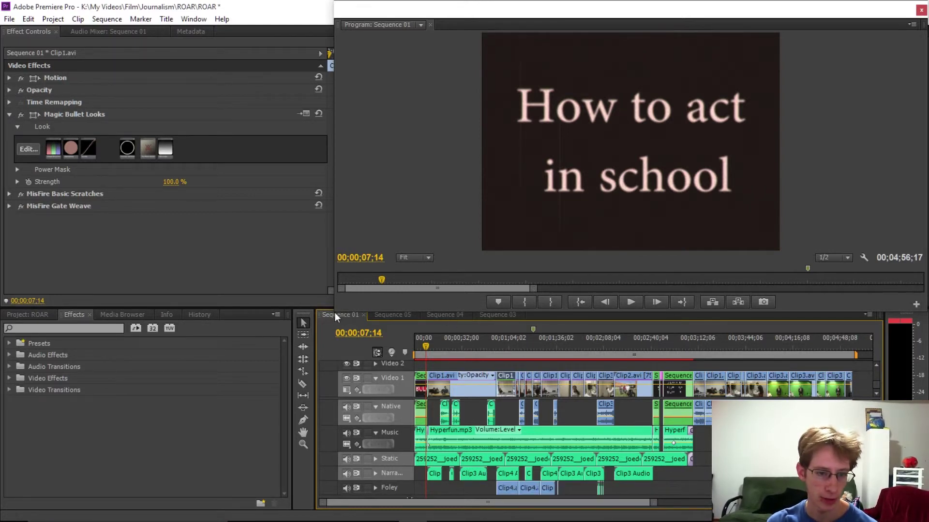
Shrink the Program Monitor slightly to uncover the sequence names, and open Sequence 05.
left_click_drag(338, 310, 338, 301)
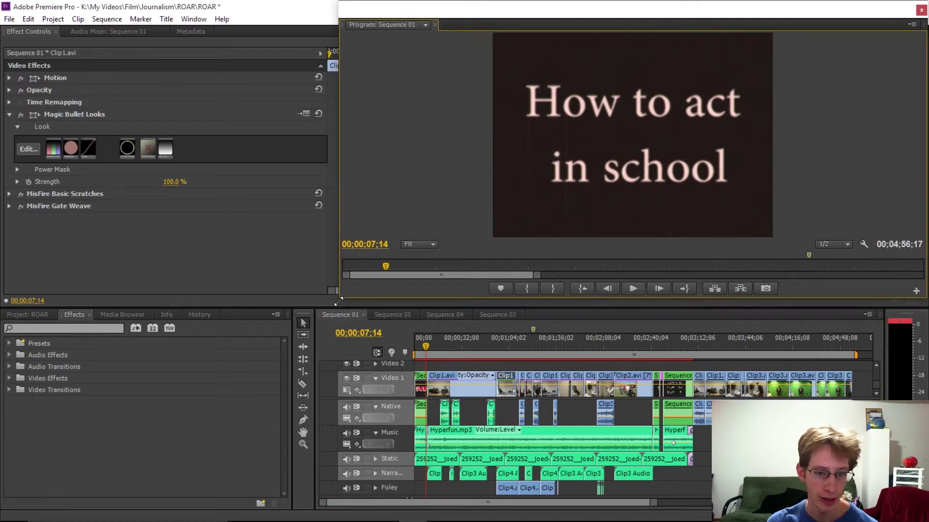
left_click(434, 316)
left_click(393, 315)
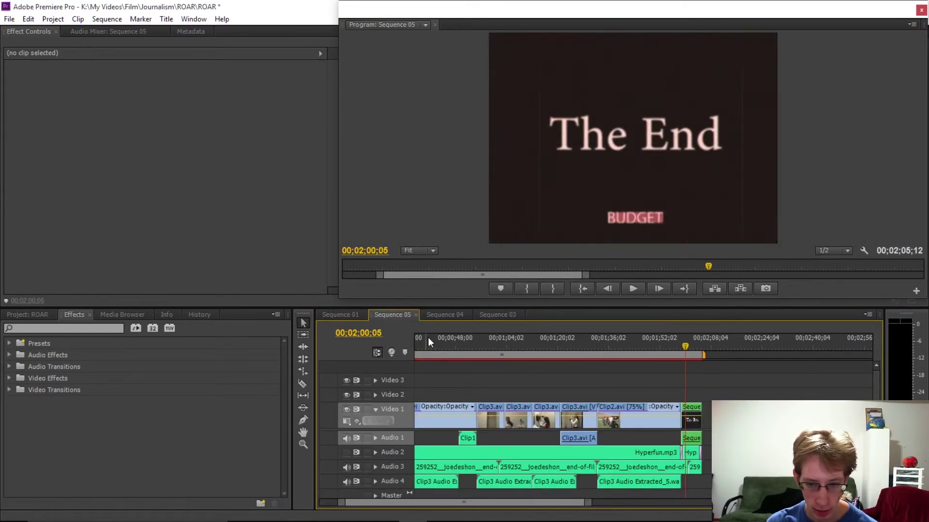
Open Sequence 03 and show the "How to act in school" title at about 6 seconds.
left_click(489, 315)
left_click_drag(551, 346, 541, 345)
left_click_drag(408, 501, 362, 501)
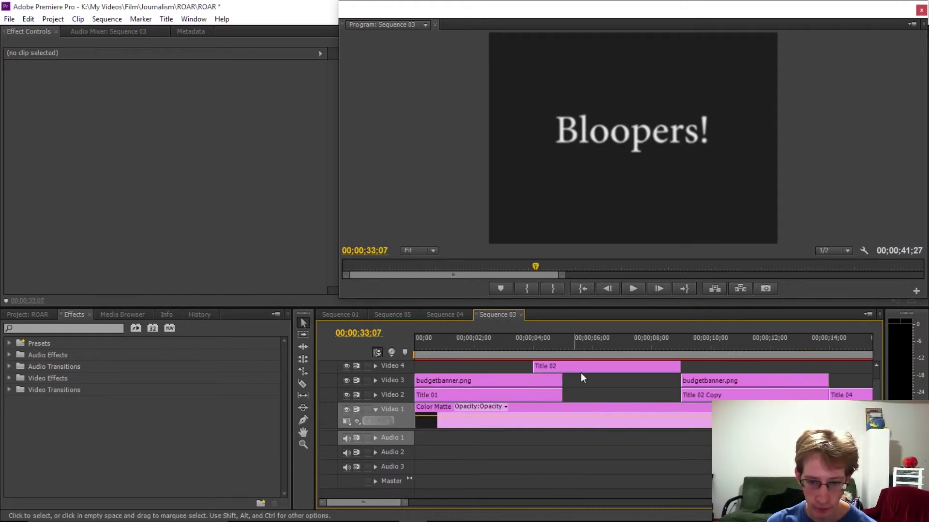
left_click(605, 343)
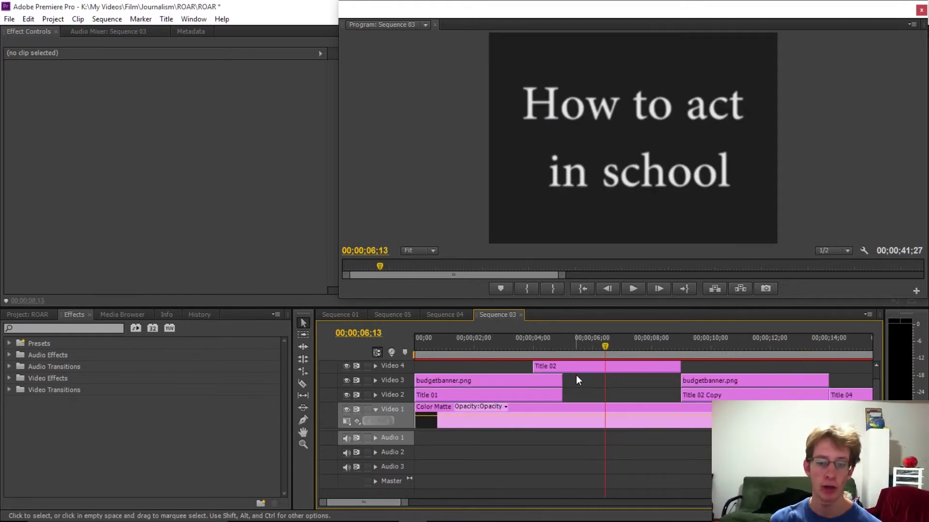
Open Title 02 for editing, inspect its text and font family settings, and close it without changes.
double_click(590, 370)
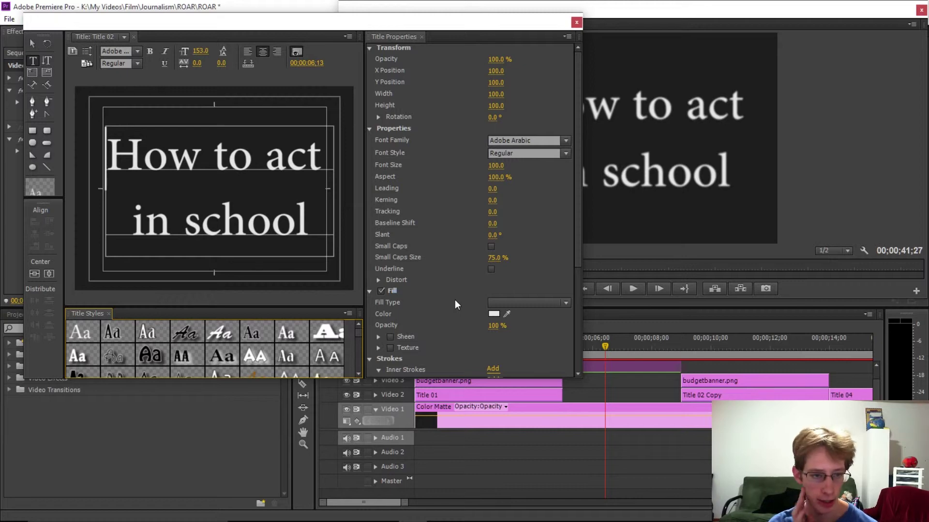
left_click(312, 217)
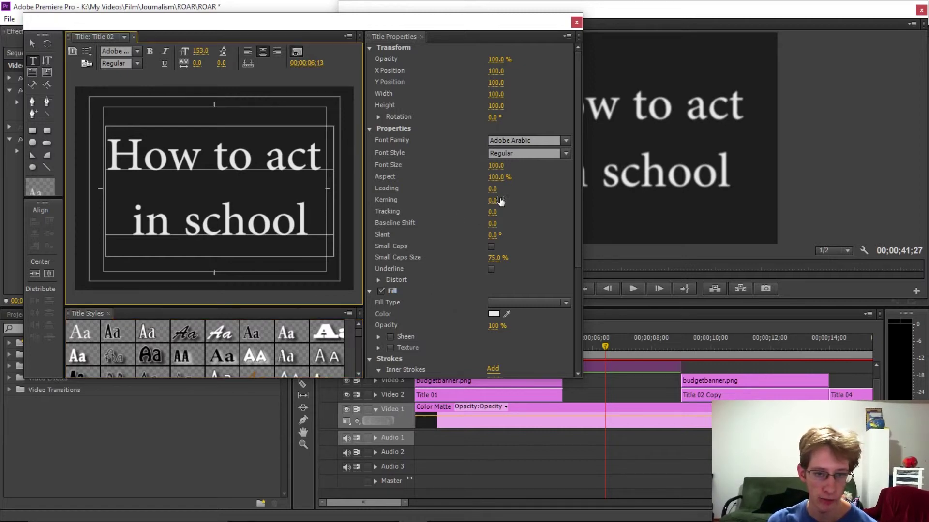
left_click(566, 141)
left_click(566, 125)
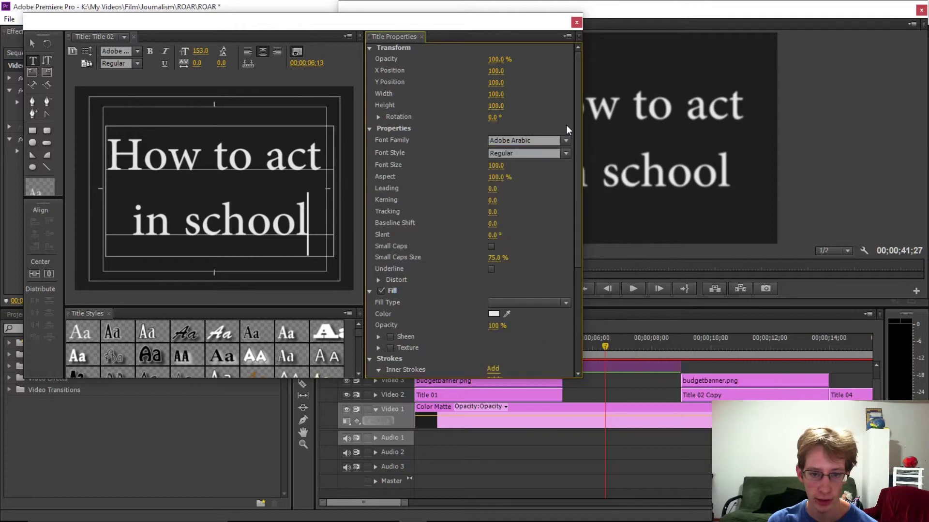
left_click(576, 23)
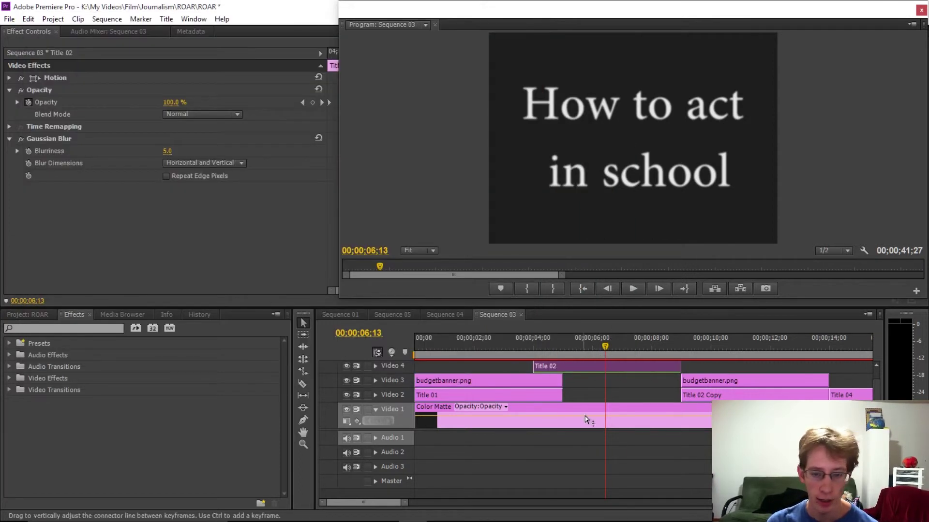
Turn the color matte's Video 1 track off and back on in Sequence 03, comparing the title in Sequence 01 each time.
left_click(583, 408)
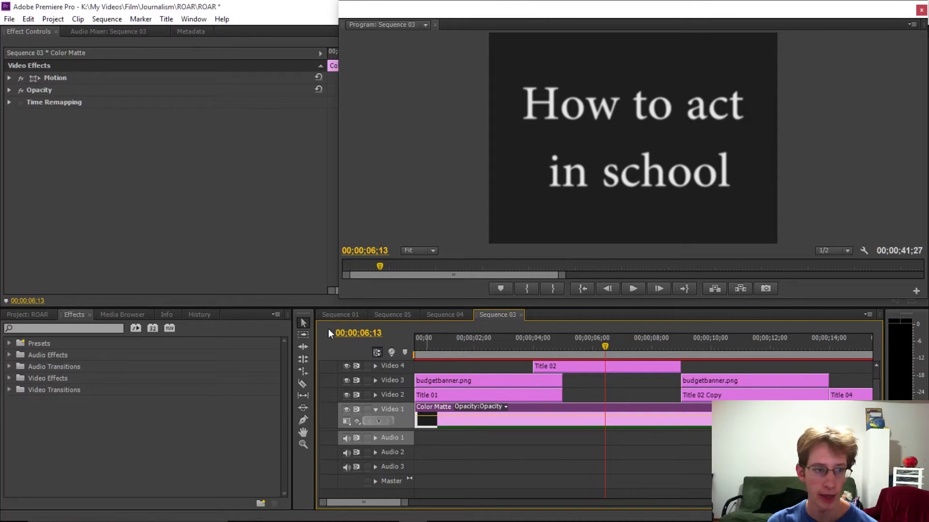
left_click(347, 410)
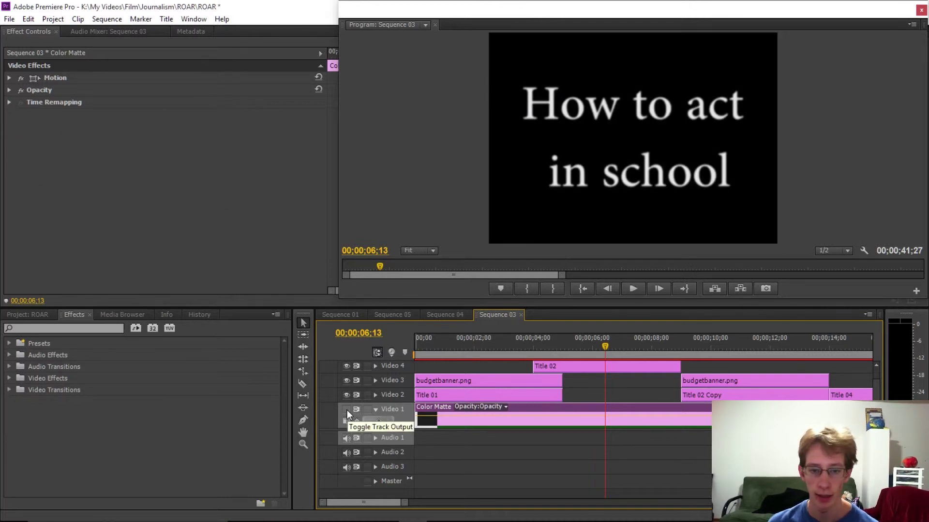
left_click(339, 315)
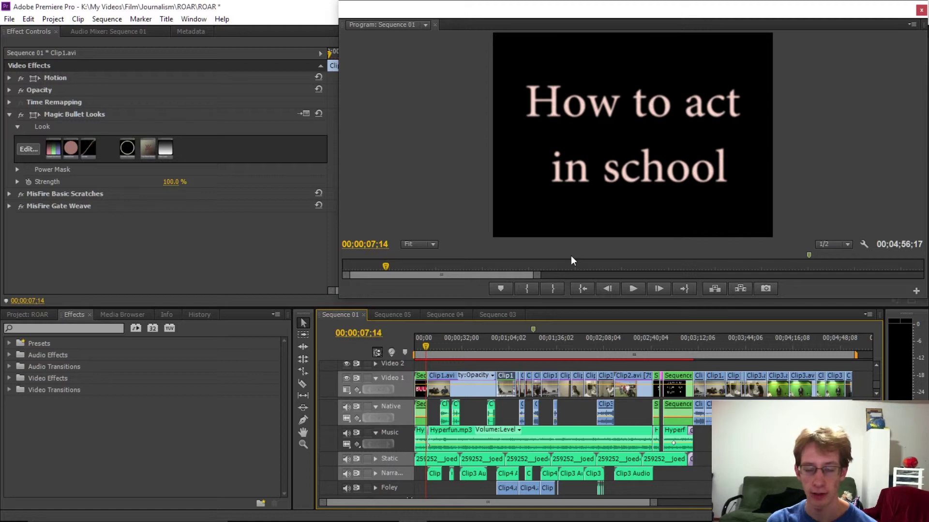
left_click(504, 314)
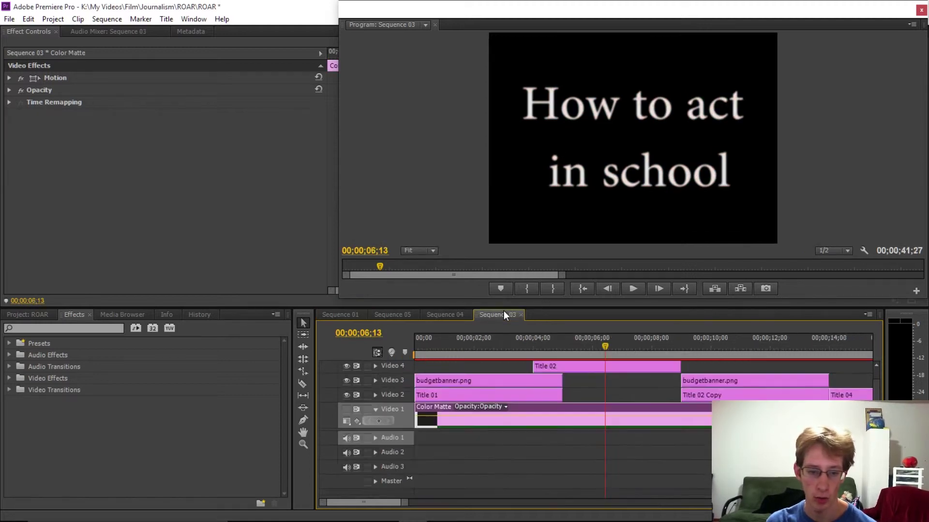
left_click(346, 410)
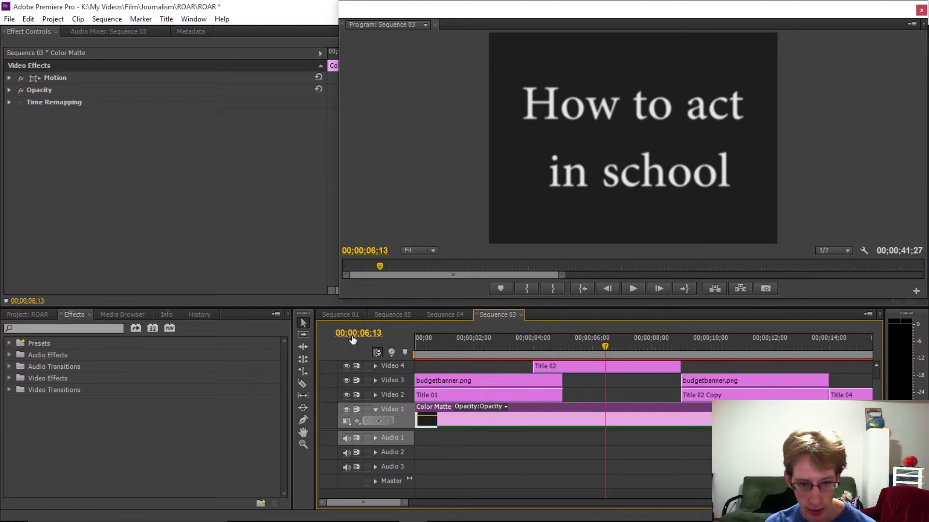
left_click(347, 315)
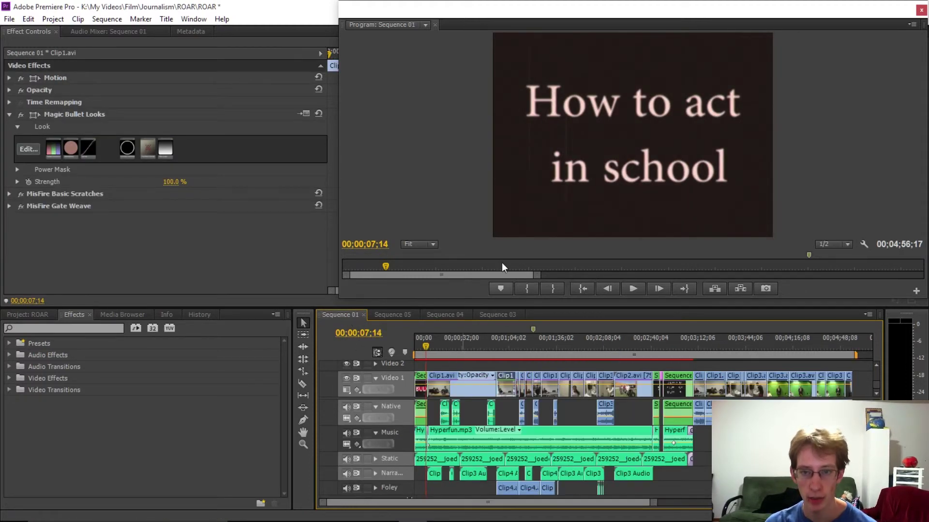
Toggle the Gaussian Blur effect on Title 02 in Sequence 03 to compare the text with and without it, leaving it enabled.
left_click(491, 315)
left_click(573, 370)
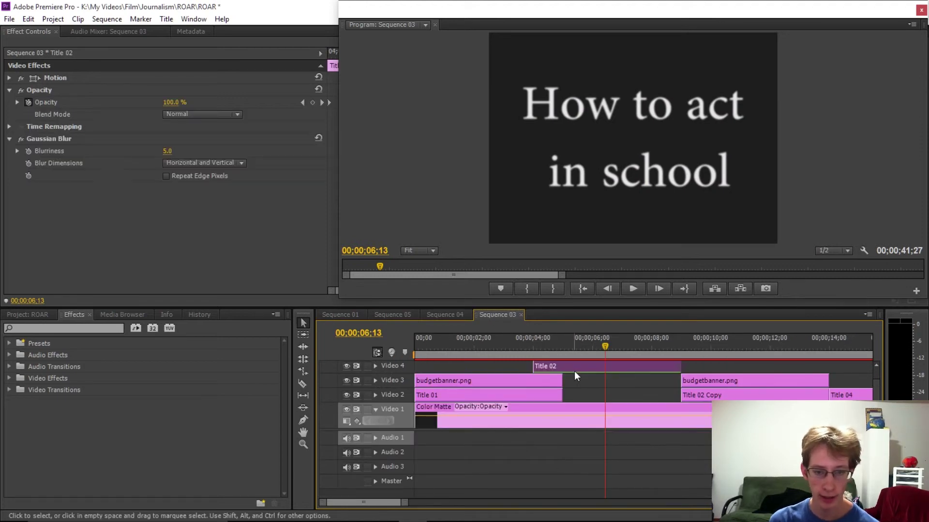
left_click(22, 141)
left_click(21, 141)
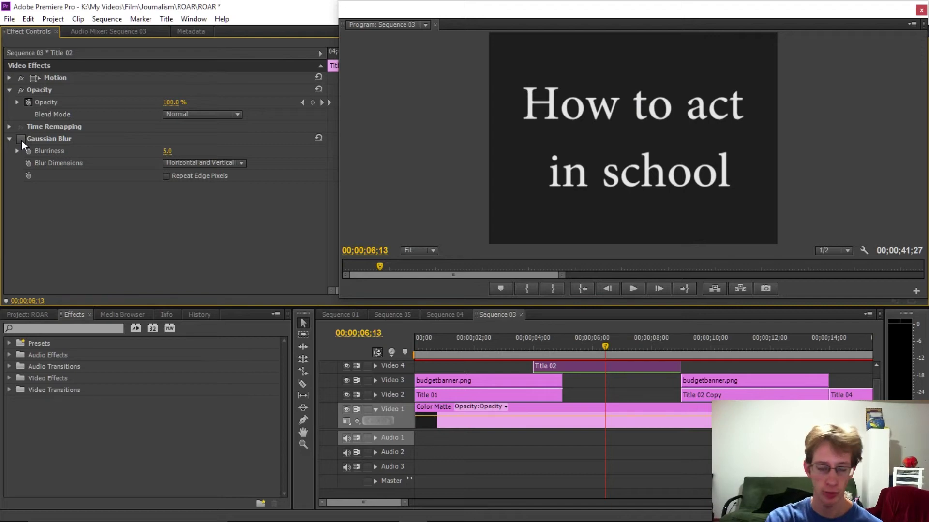
left_click(20, 140)
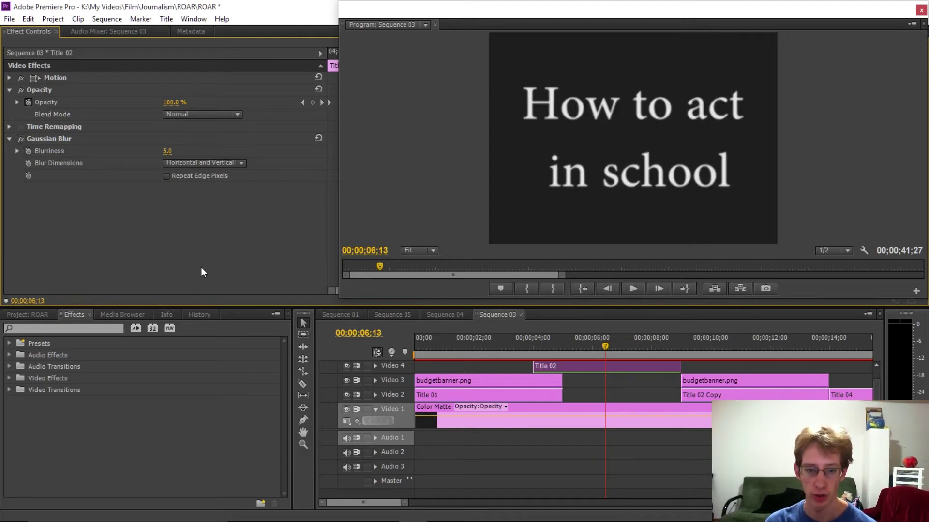
Select the nested Sequence 03 clip in Sequence 01 and toggle its Magic Bullet Looks effect to compare the title's appearance.
left_click(339, 314)
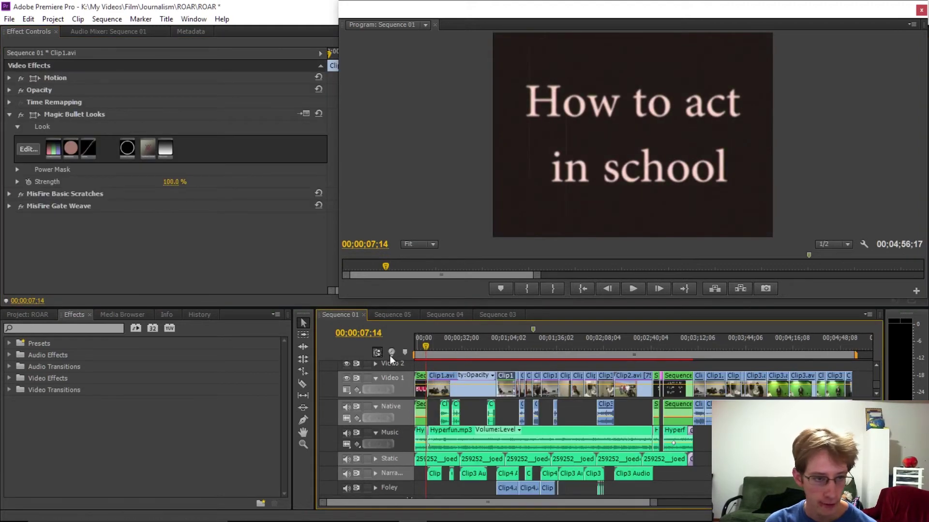
left_click(652, 504)
scroll(651, 508, "up", 10)
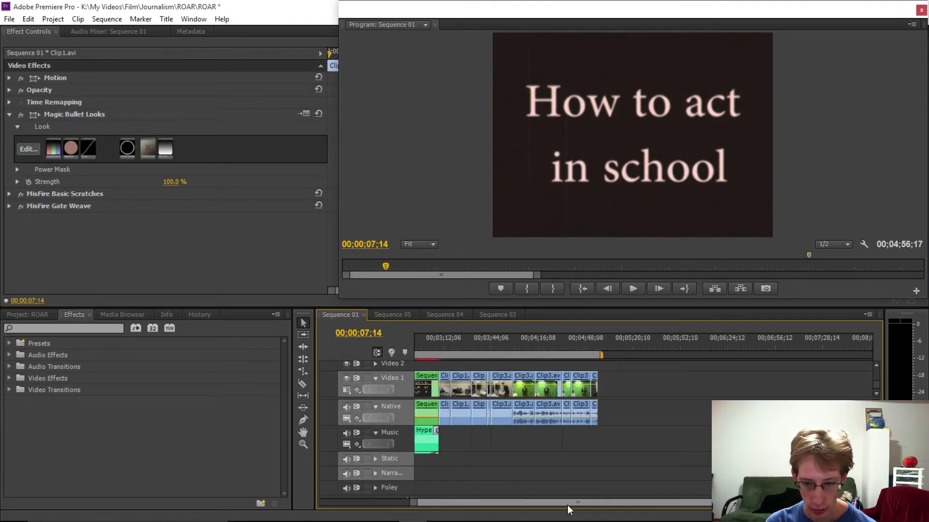
left_click_drag(654, 504, 408, 503)
left_click(540, 375)
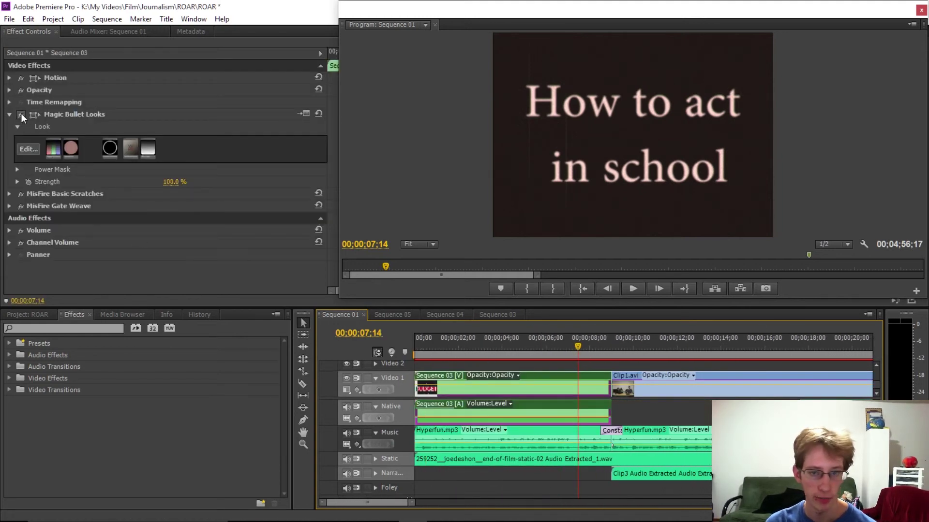
left_click(20, 115)
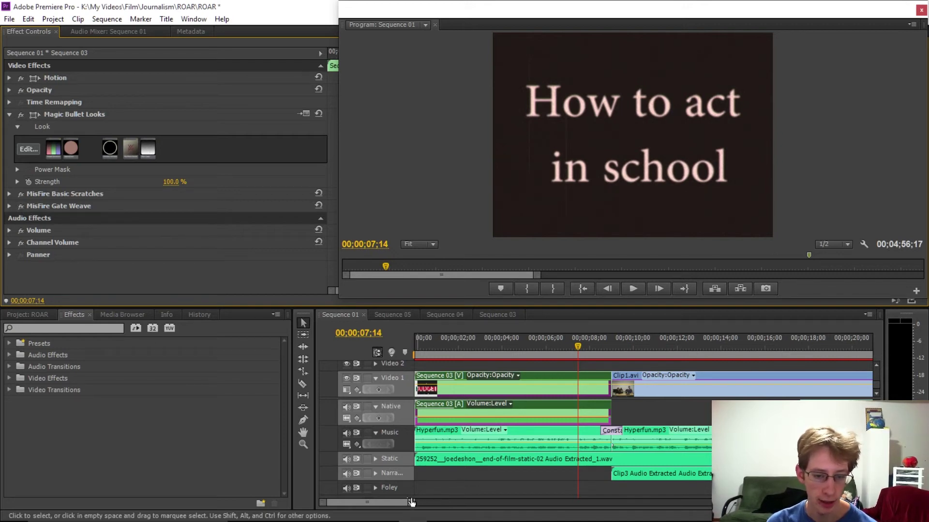
Deselect the nested clip and view the film look on Clip2.avi at about 2 minutes 24 seconds in Sequence 01.
left_click_drag(410, 501, 625, 500)
left_click(621, 490)
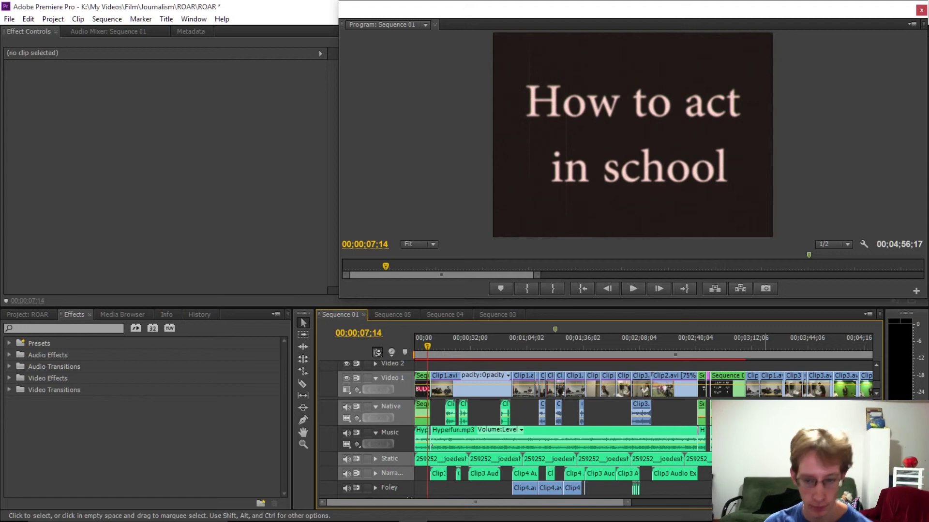
left_click_drag(677, 344, 668, 346)
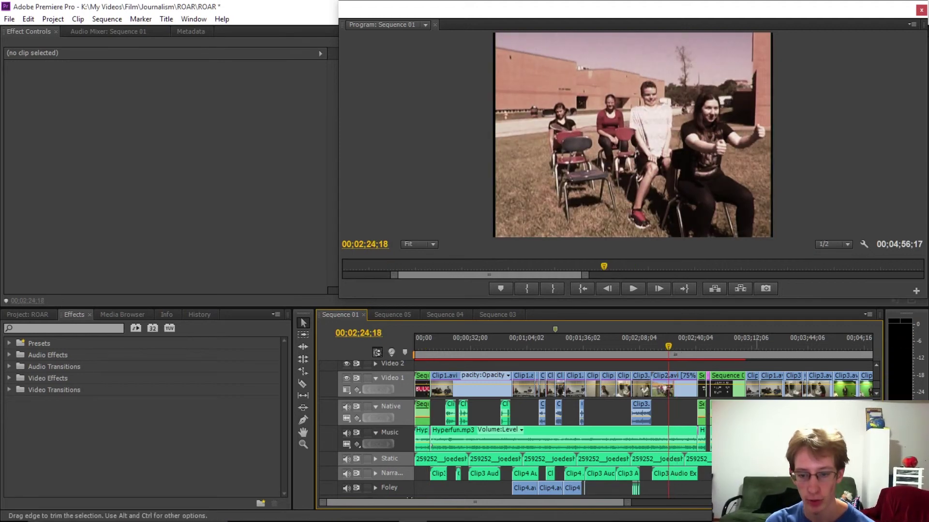